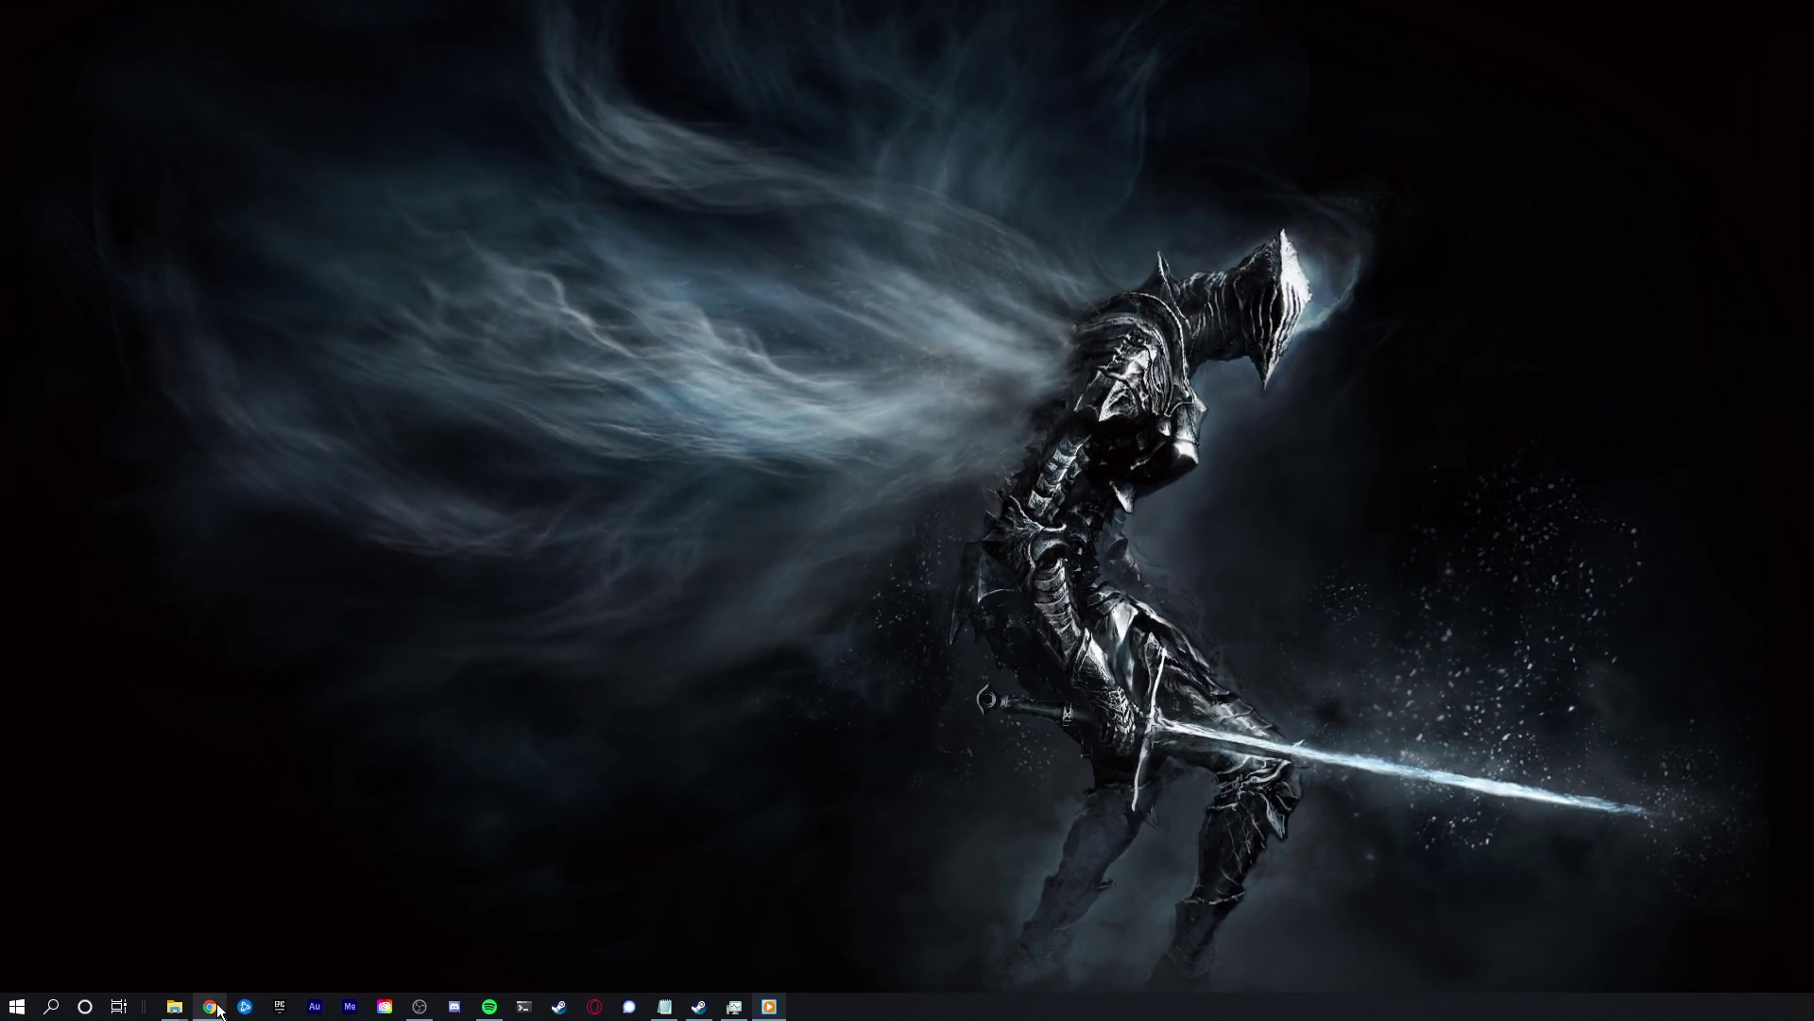
Bring up the Outriders status page and highlight Core Components and Multiplayer as Operational
left_click(212, 1008)
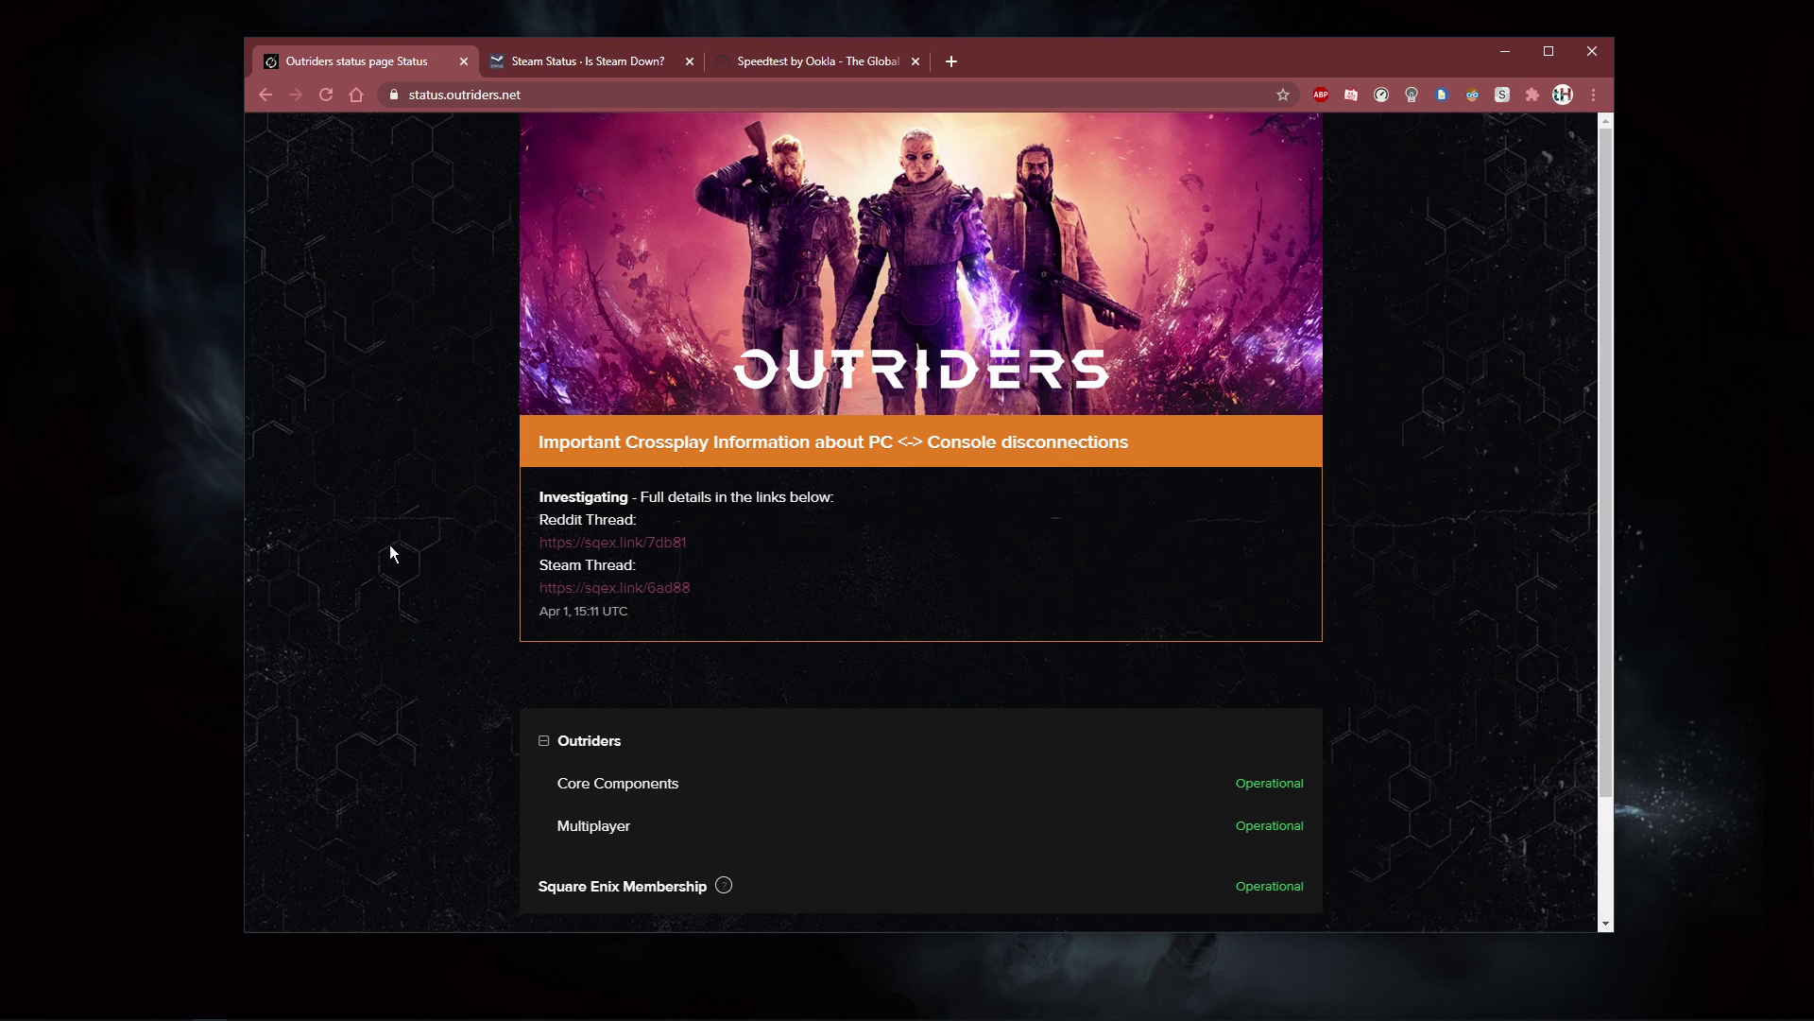
scroll(390, 553, "down", 1)
scroll(407, 588, "down", 2)
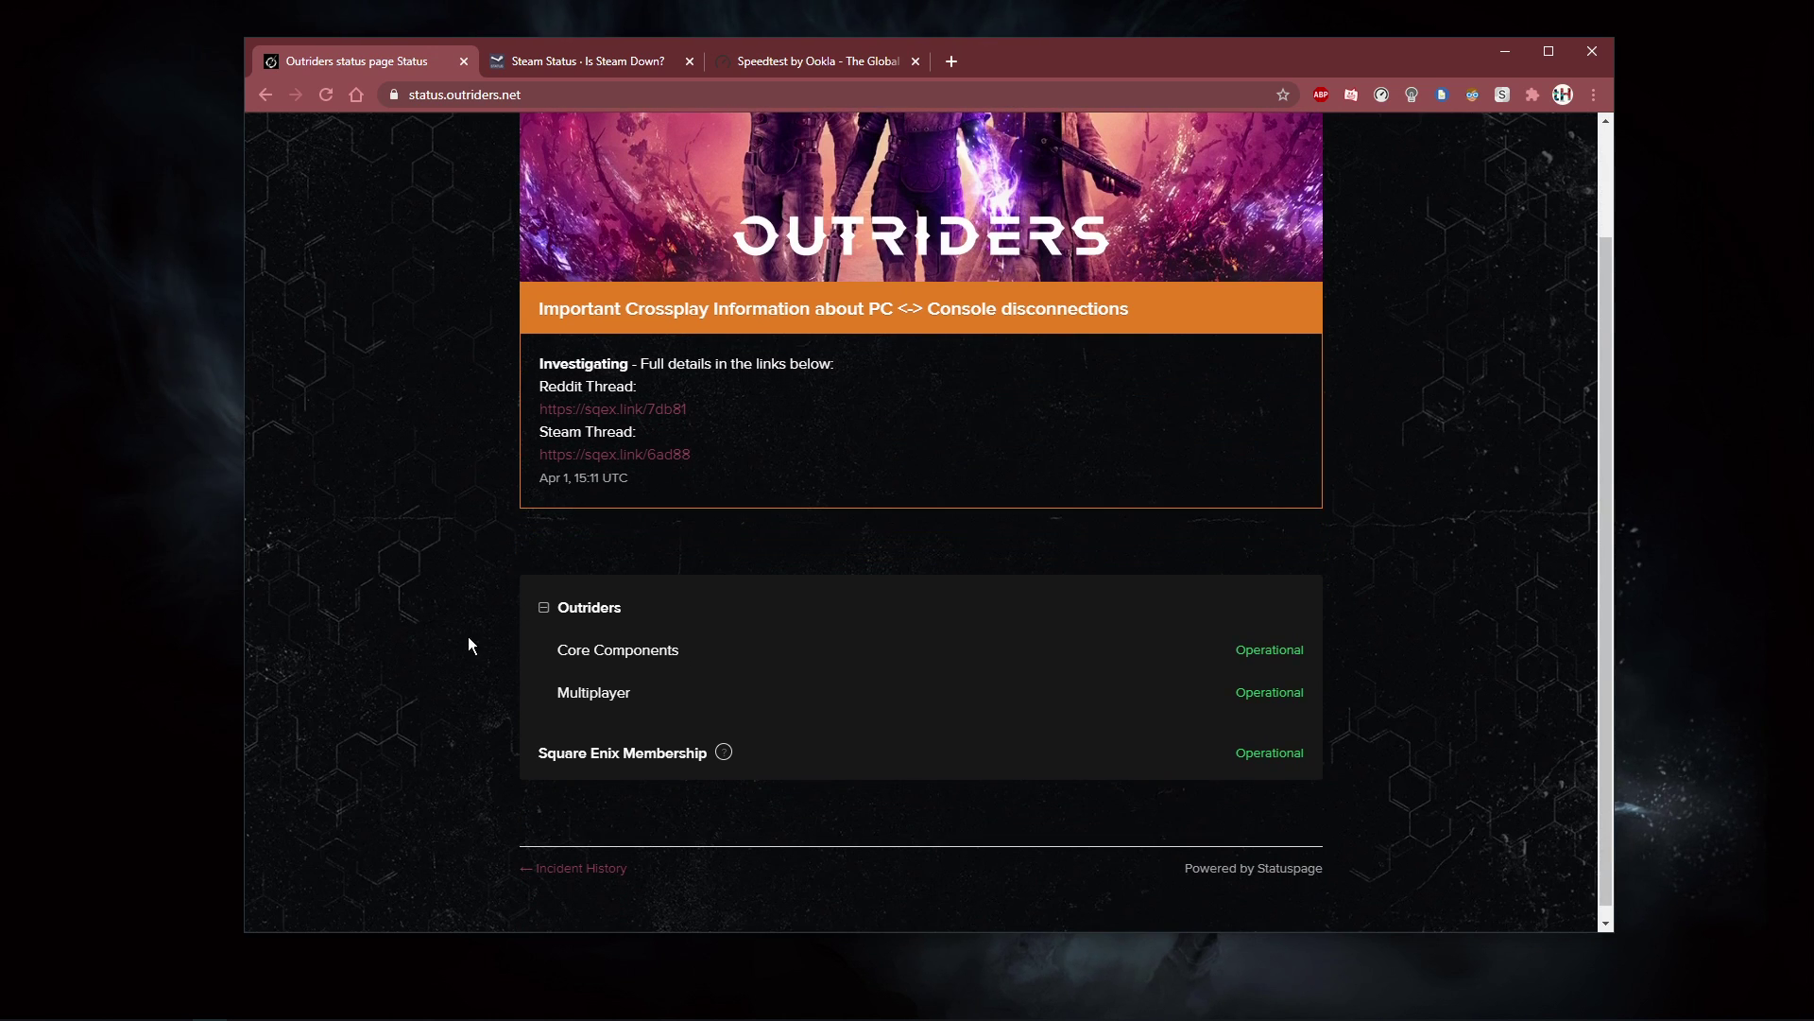
left_click_drag(557, 650, 672, 651)
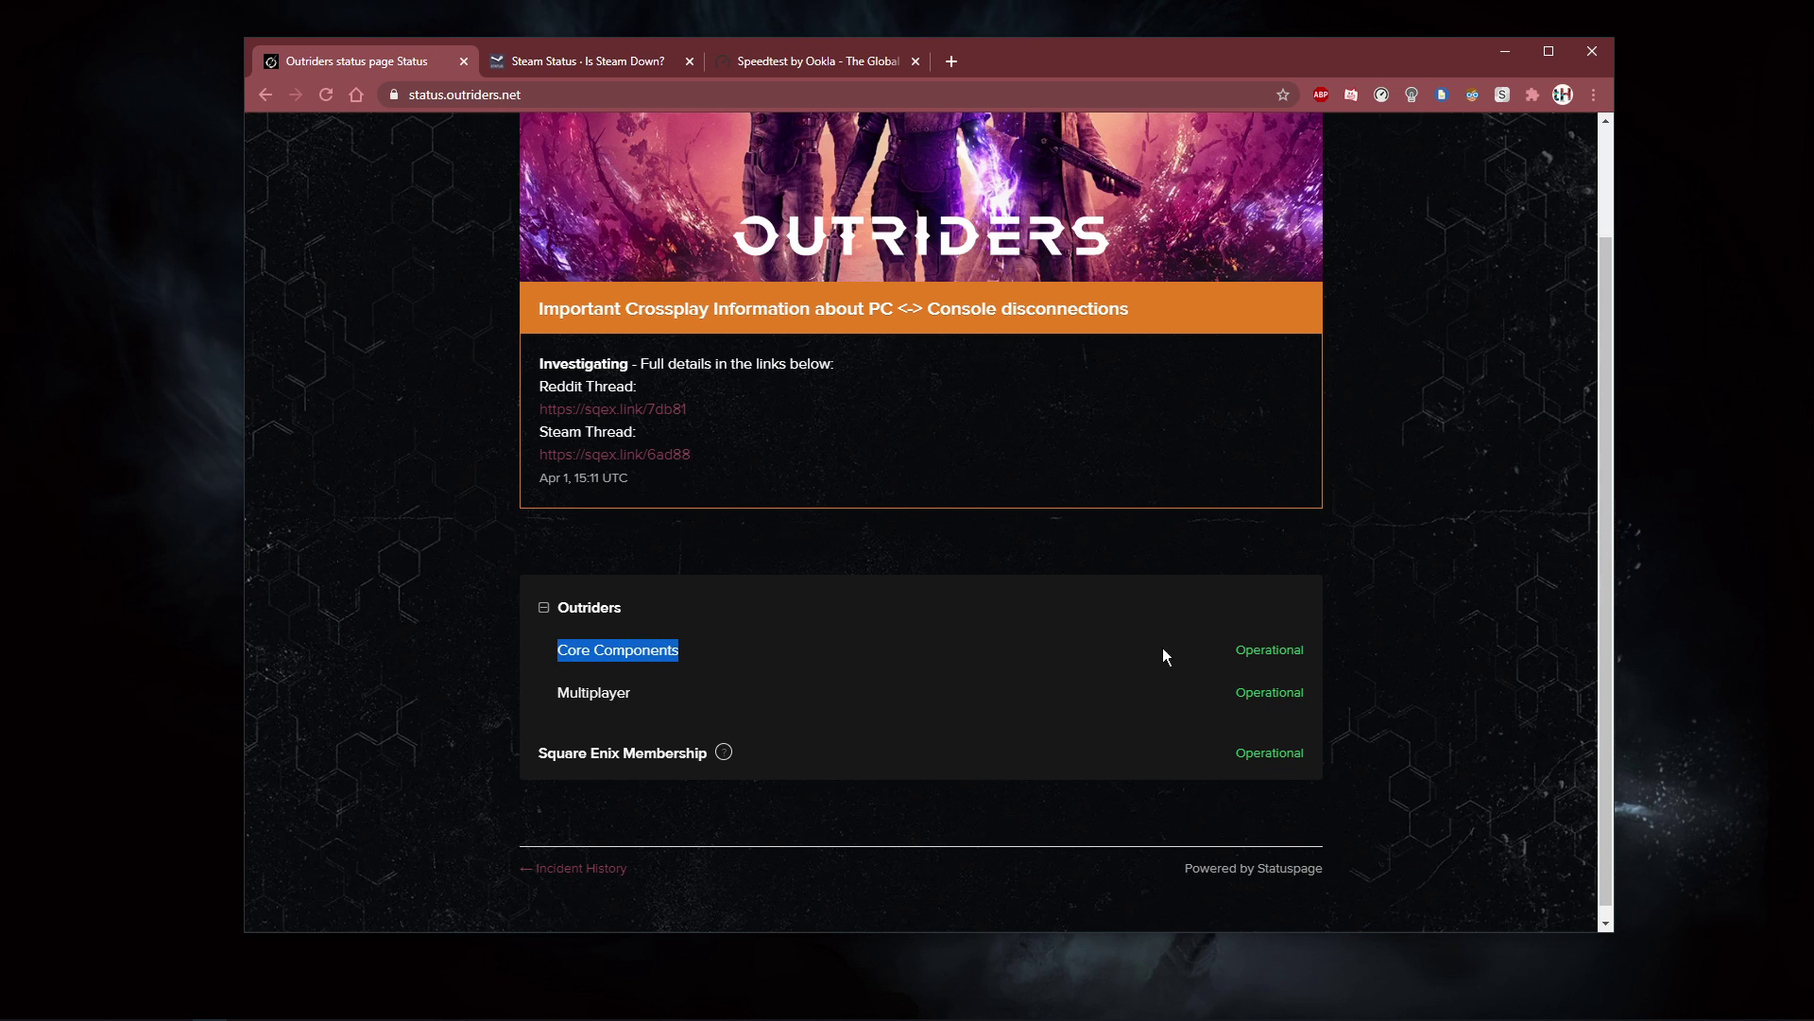
left_click_drag(1307, 691, 1185, 709)
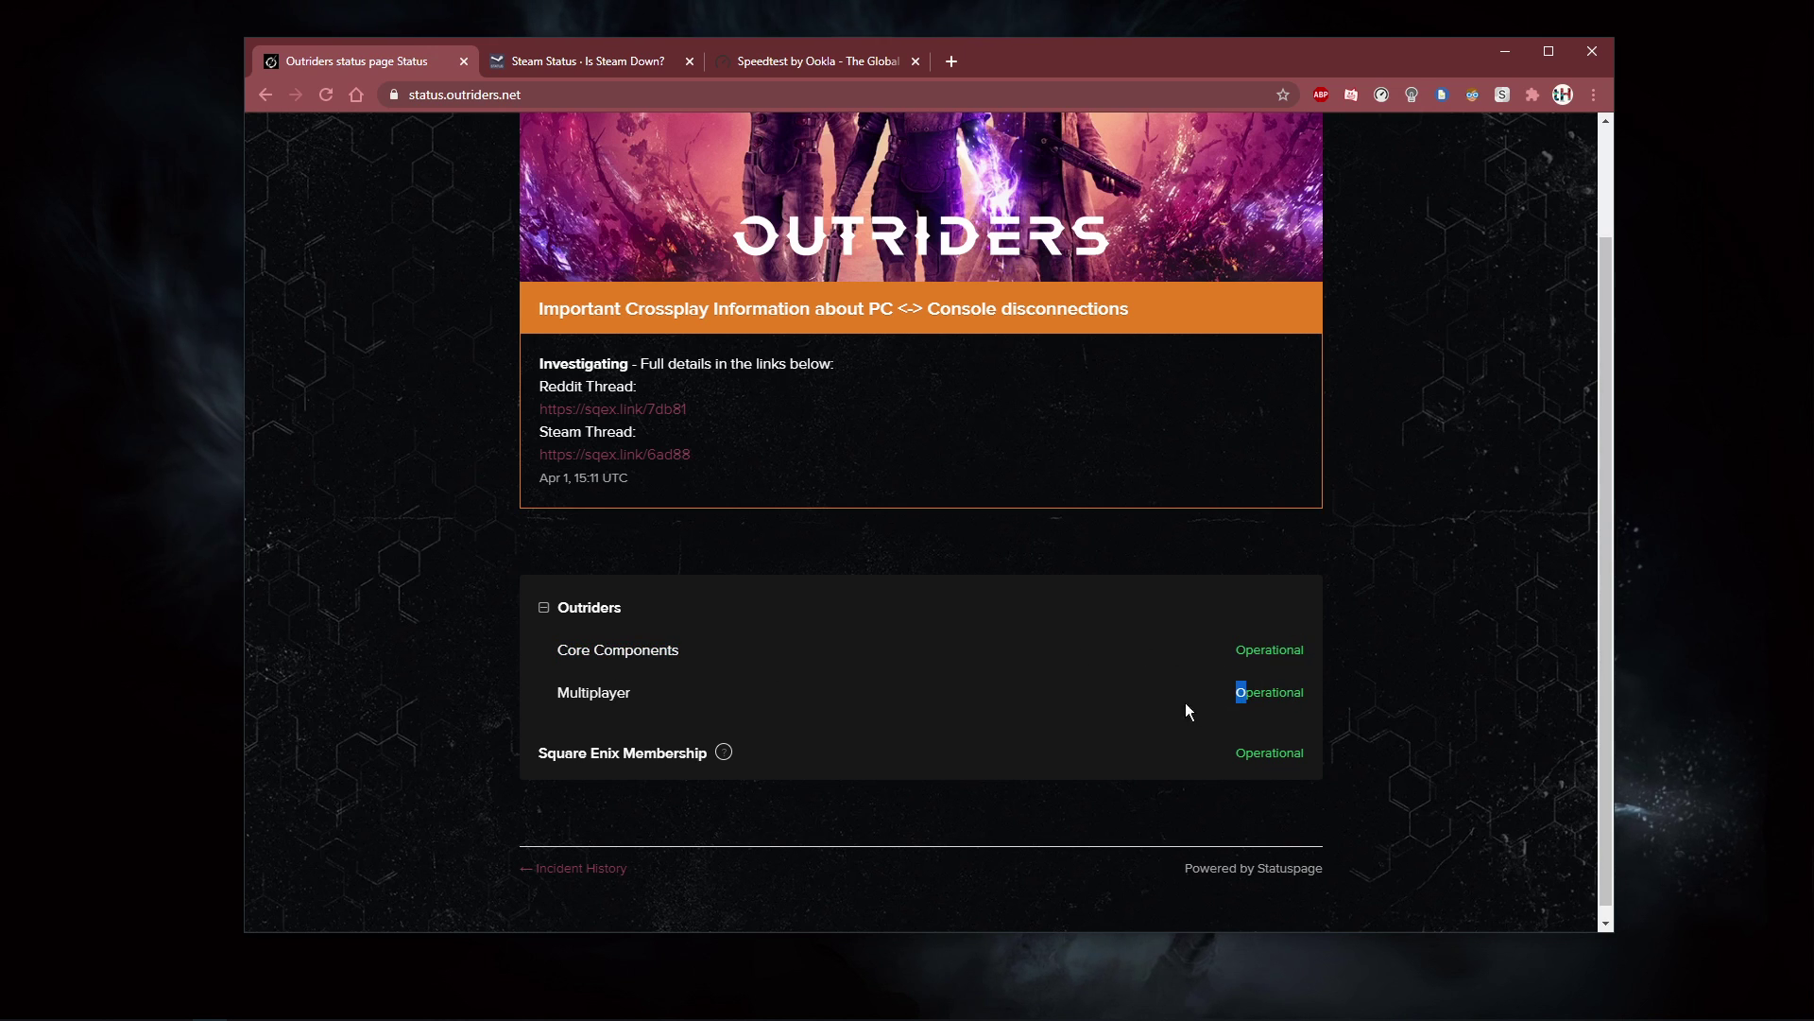
Check Steam services and regional servers on steamstat.us, then minimize the browser
left_click(584, 61)
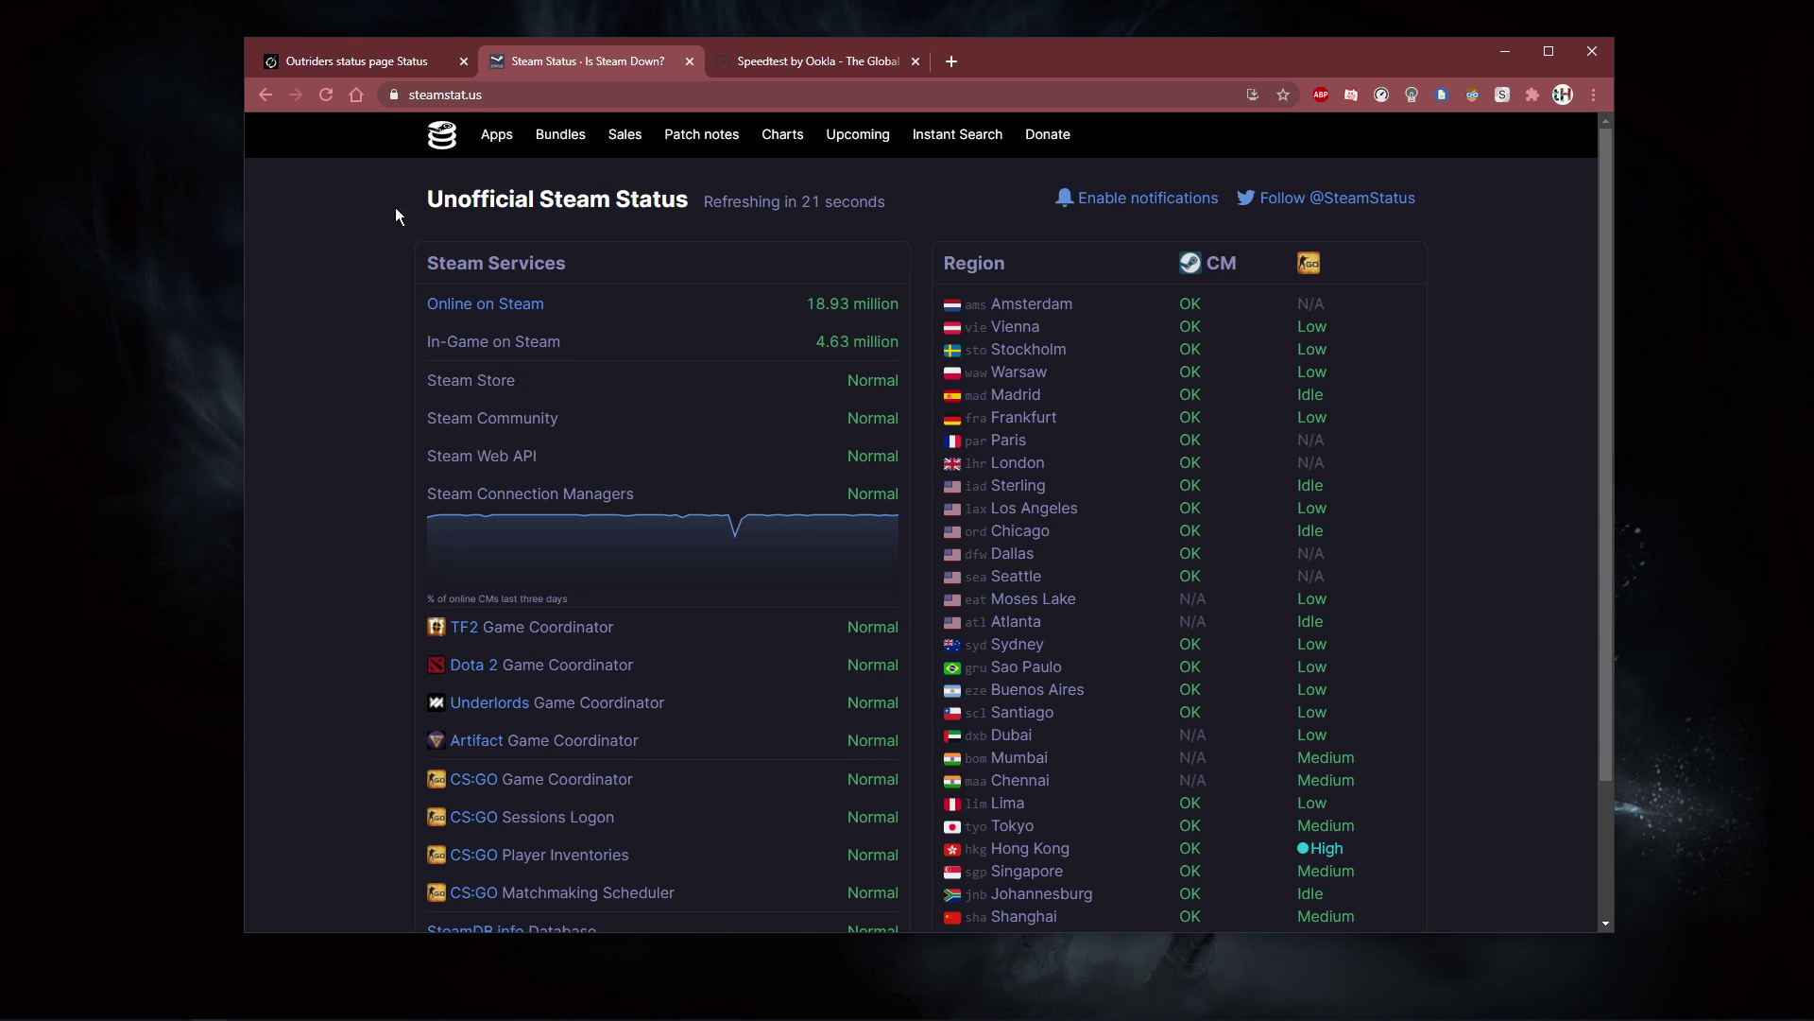
scroll(395, 209, "down", 1)
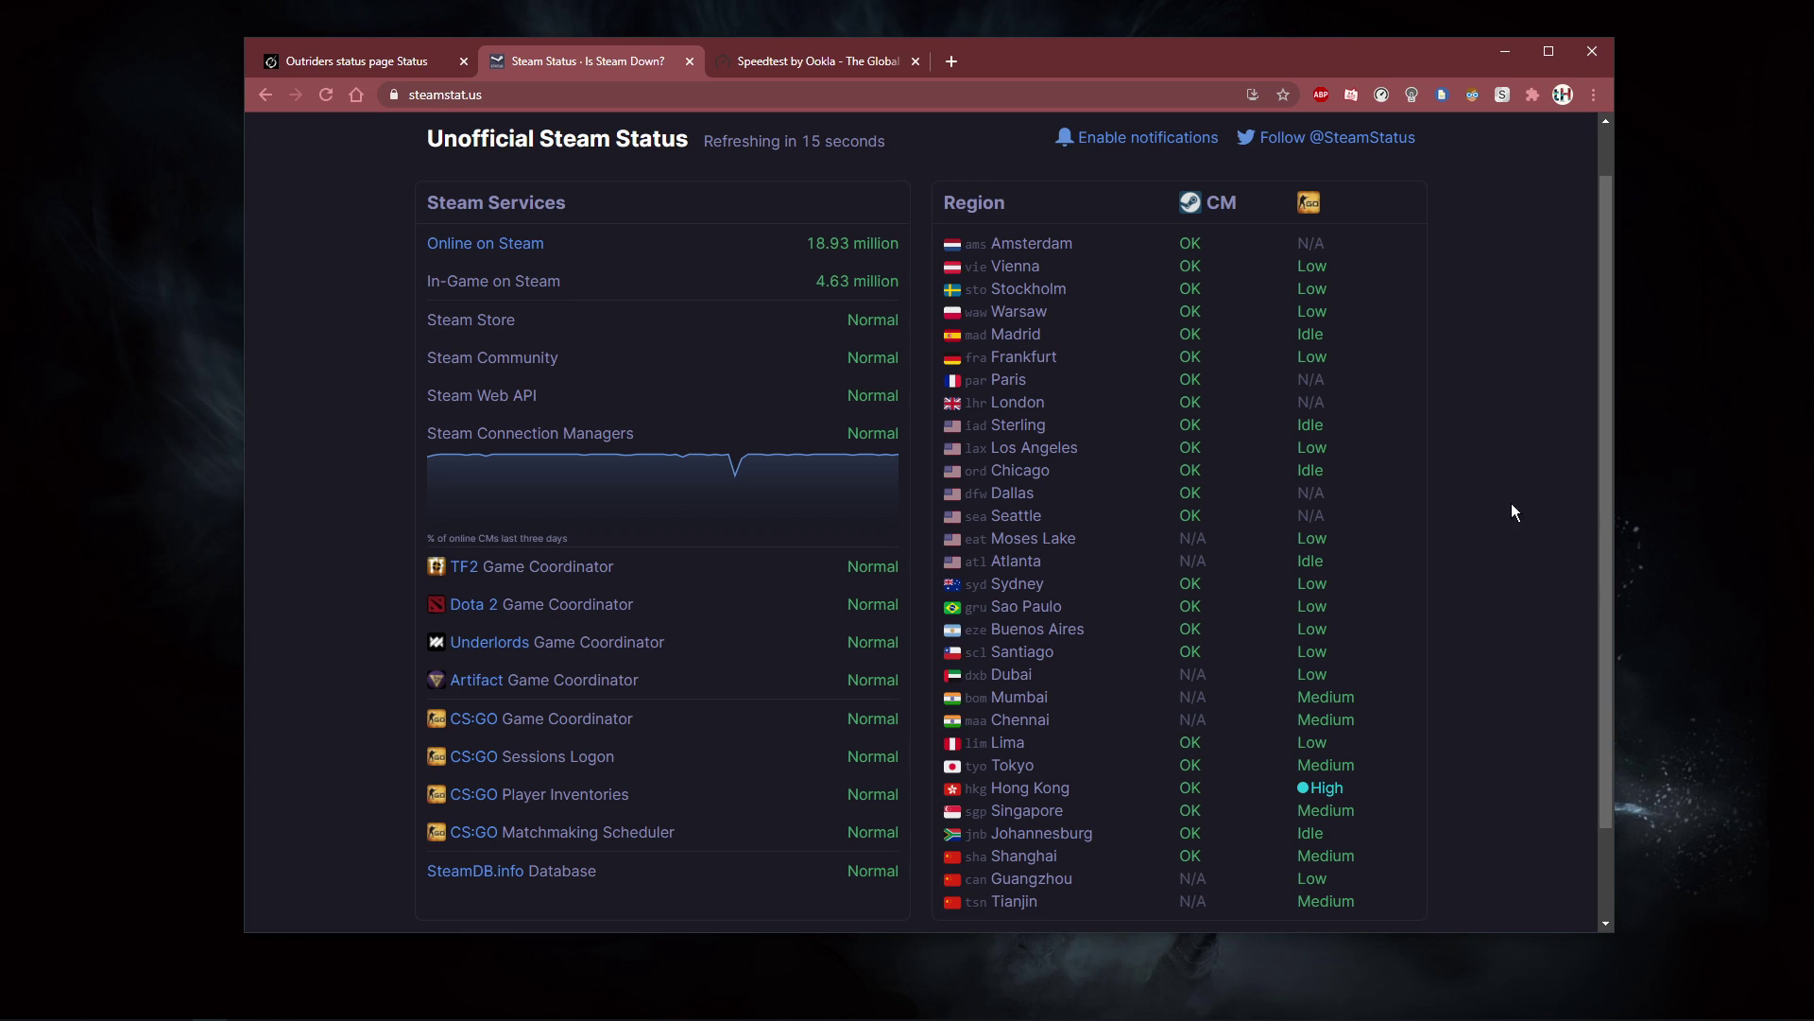
middle_click(1531, 535)
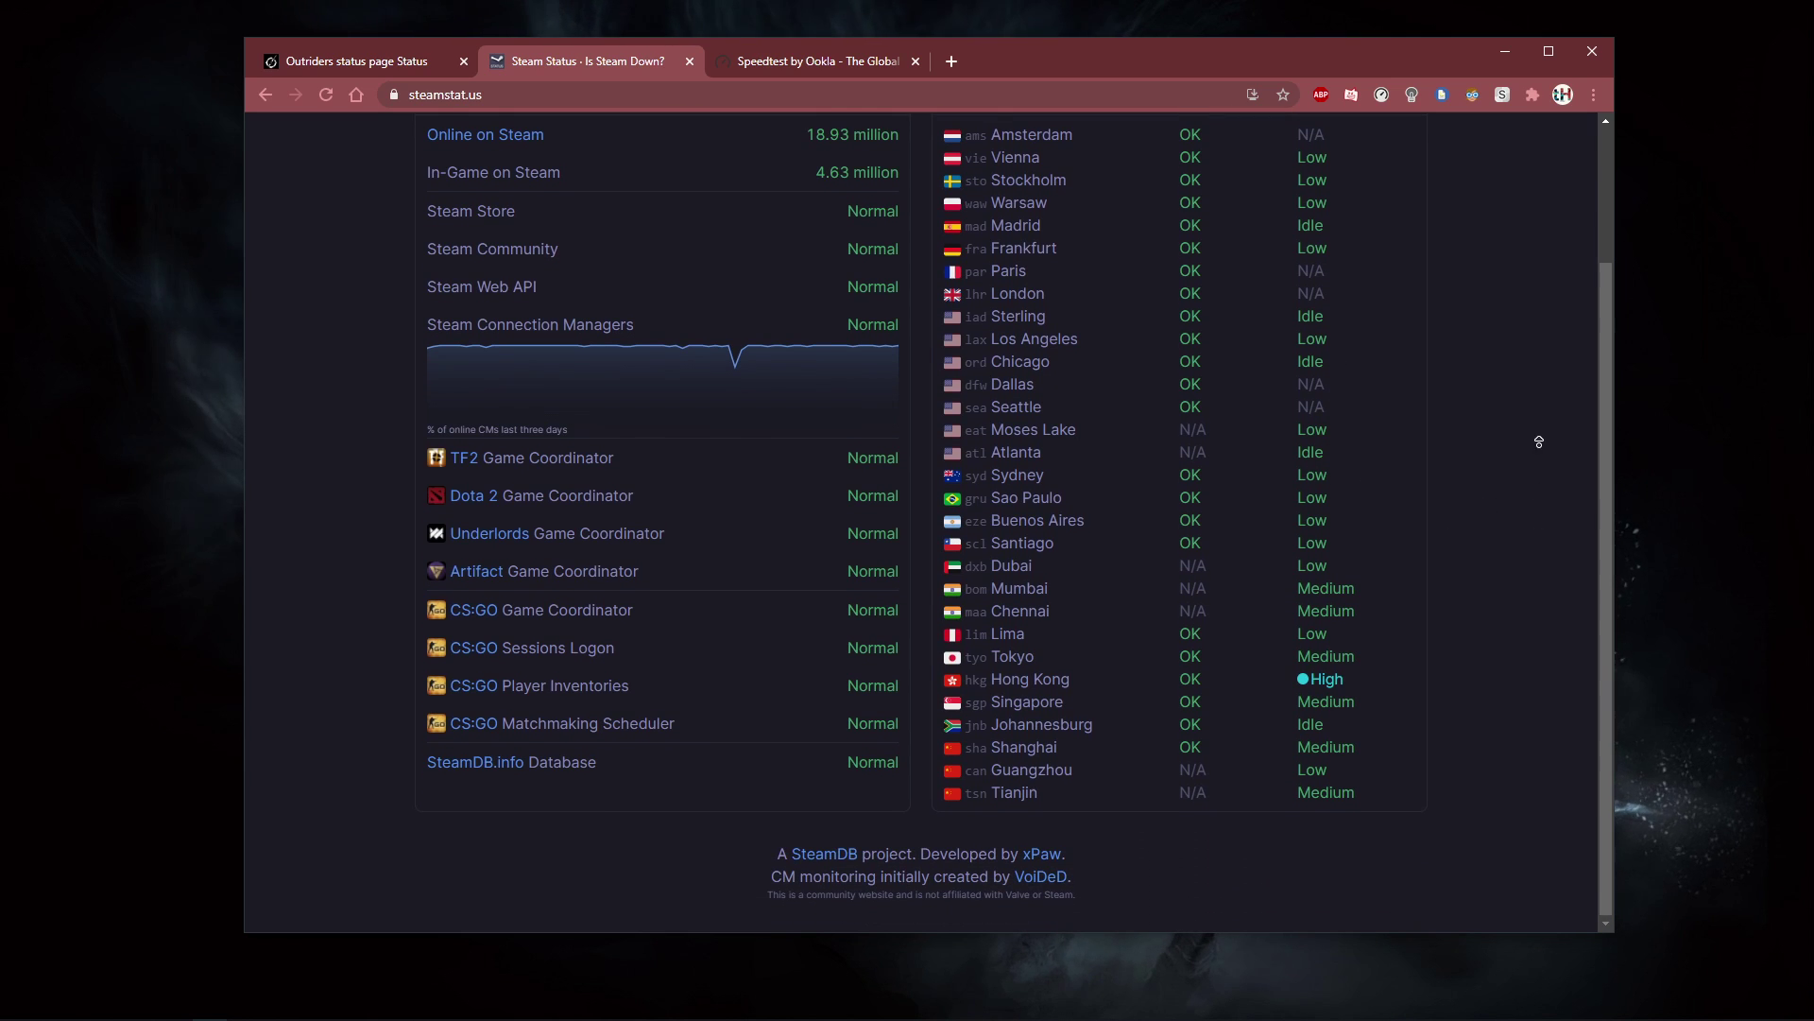
scroll(1539, 440, "up", 3)
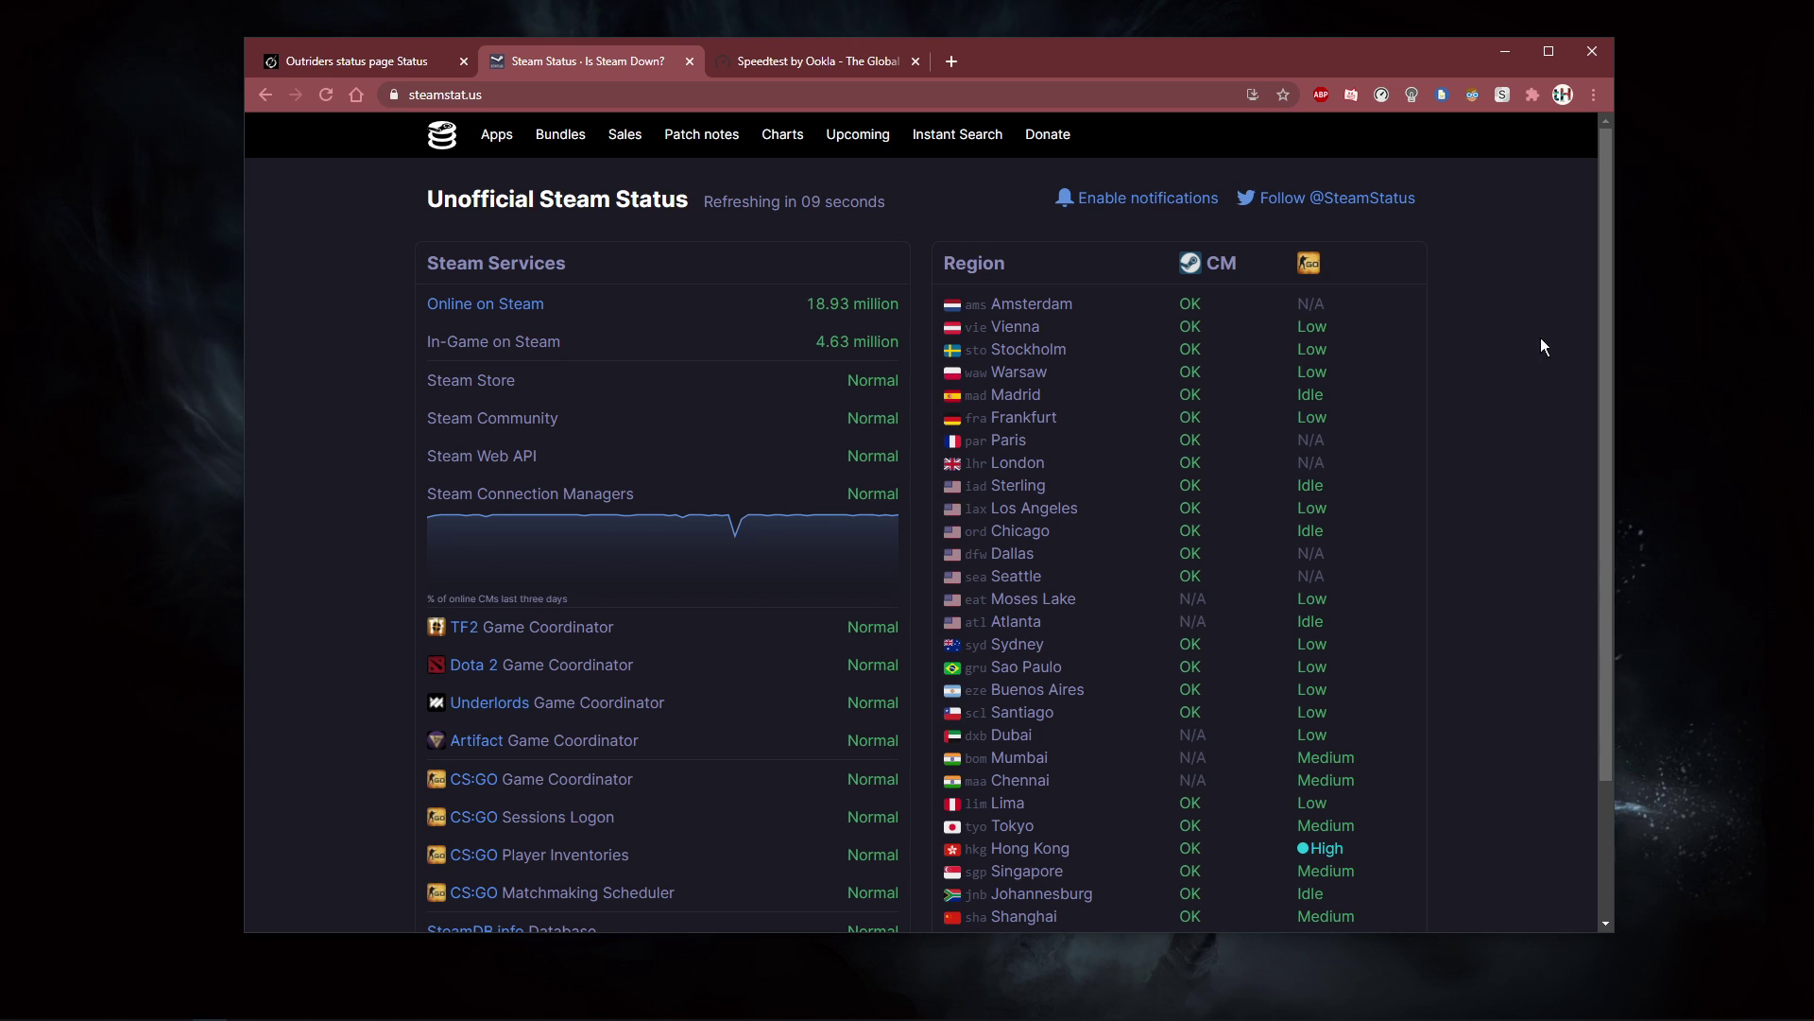
left_click(1499, 47)
mouse_move(907, 1016)
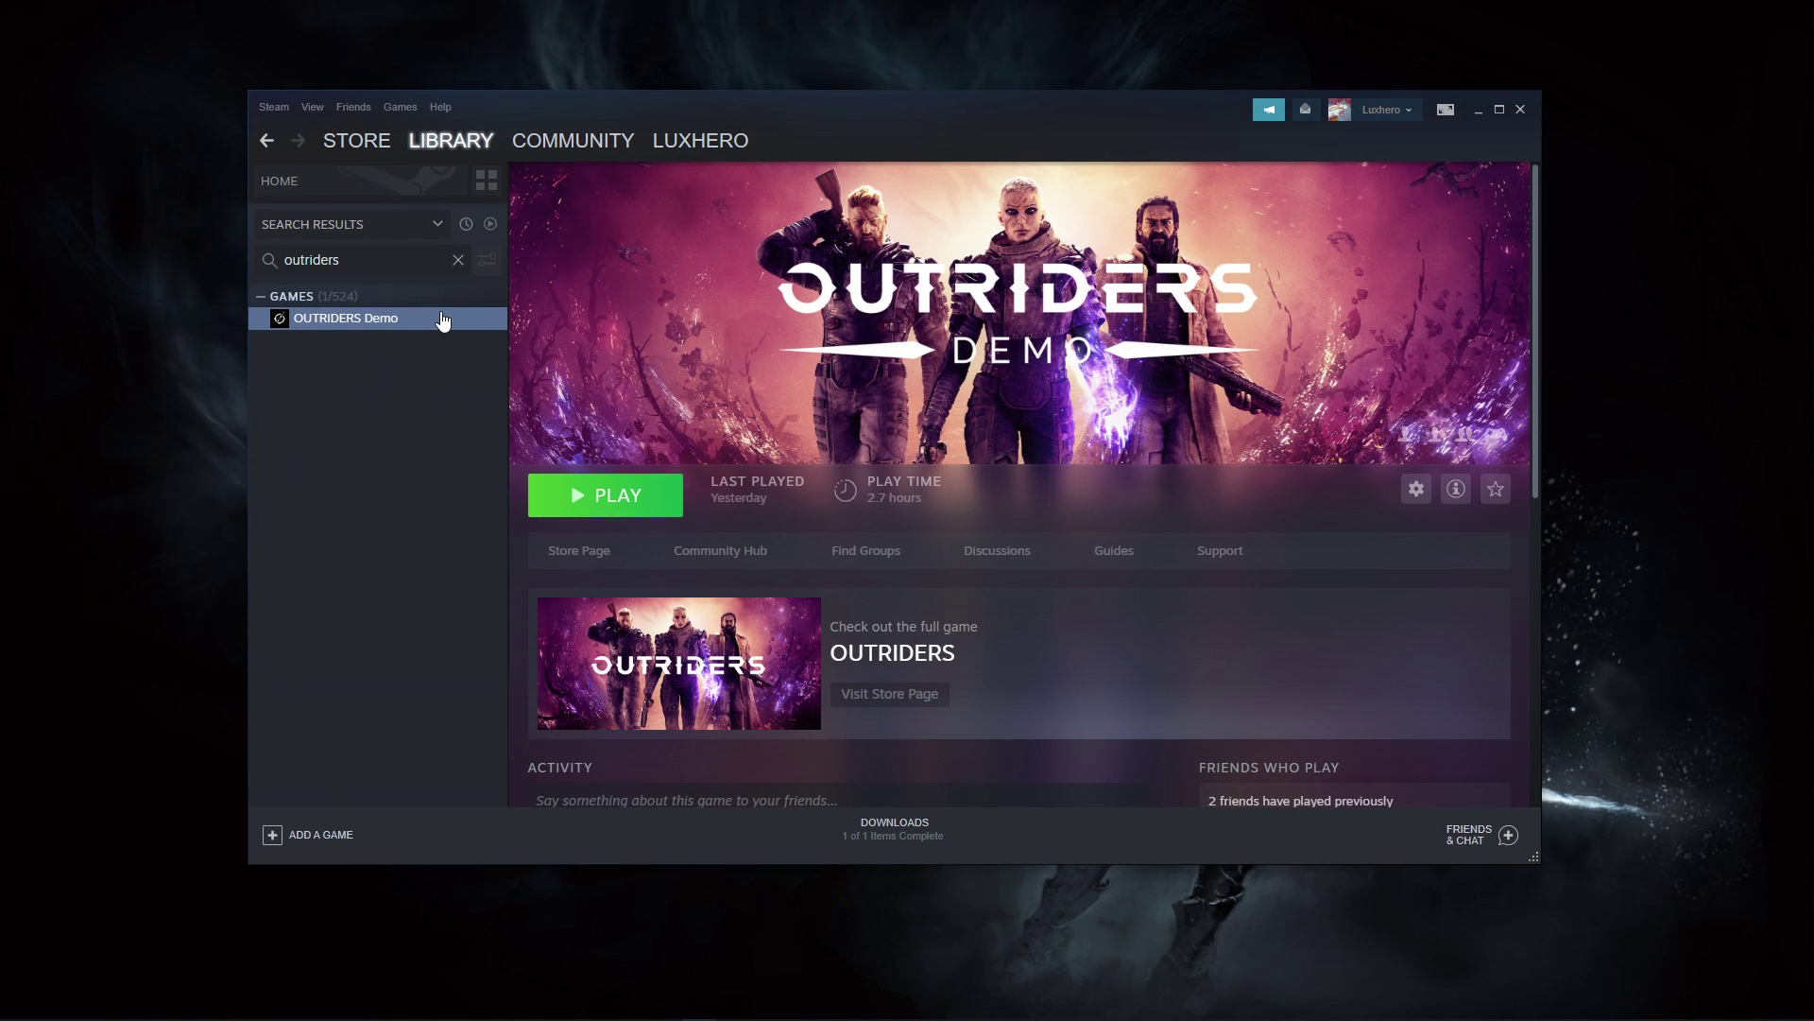
Open the OUTRIDERS Demo properties in the Steam library and view its Local Files settings
right_click(442, 321)
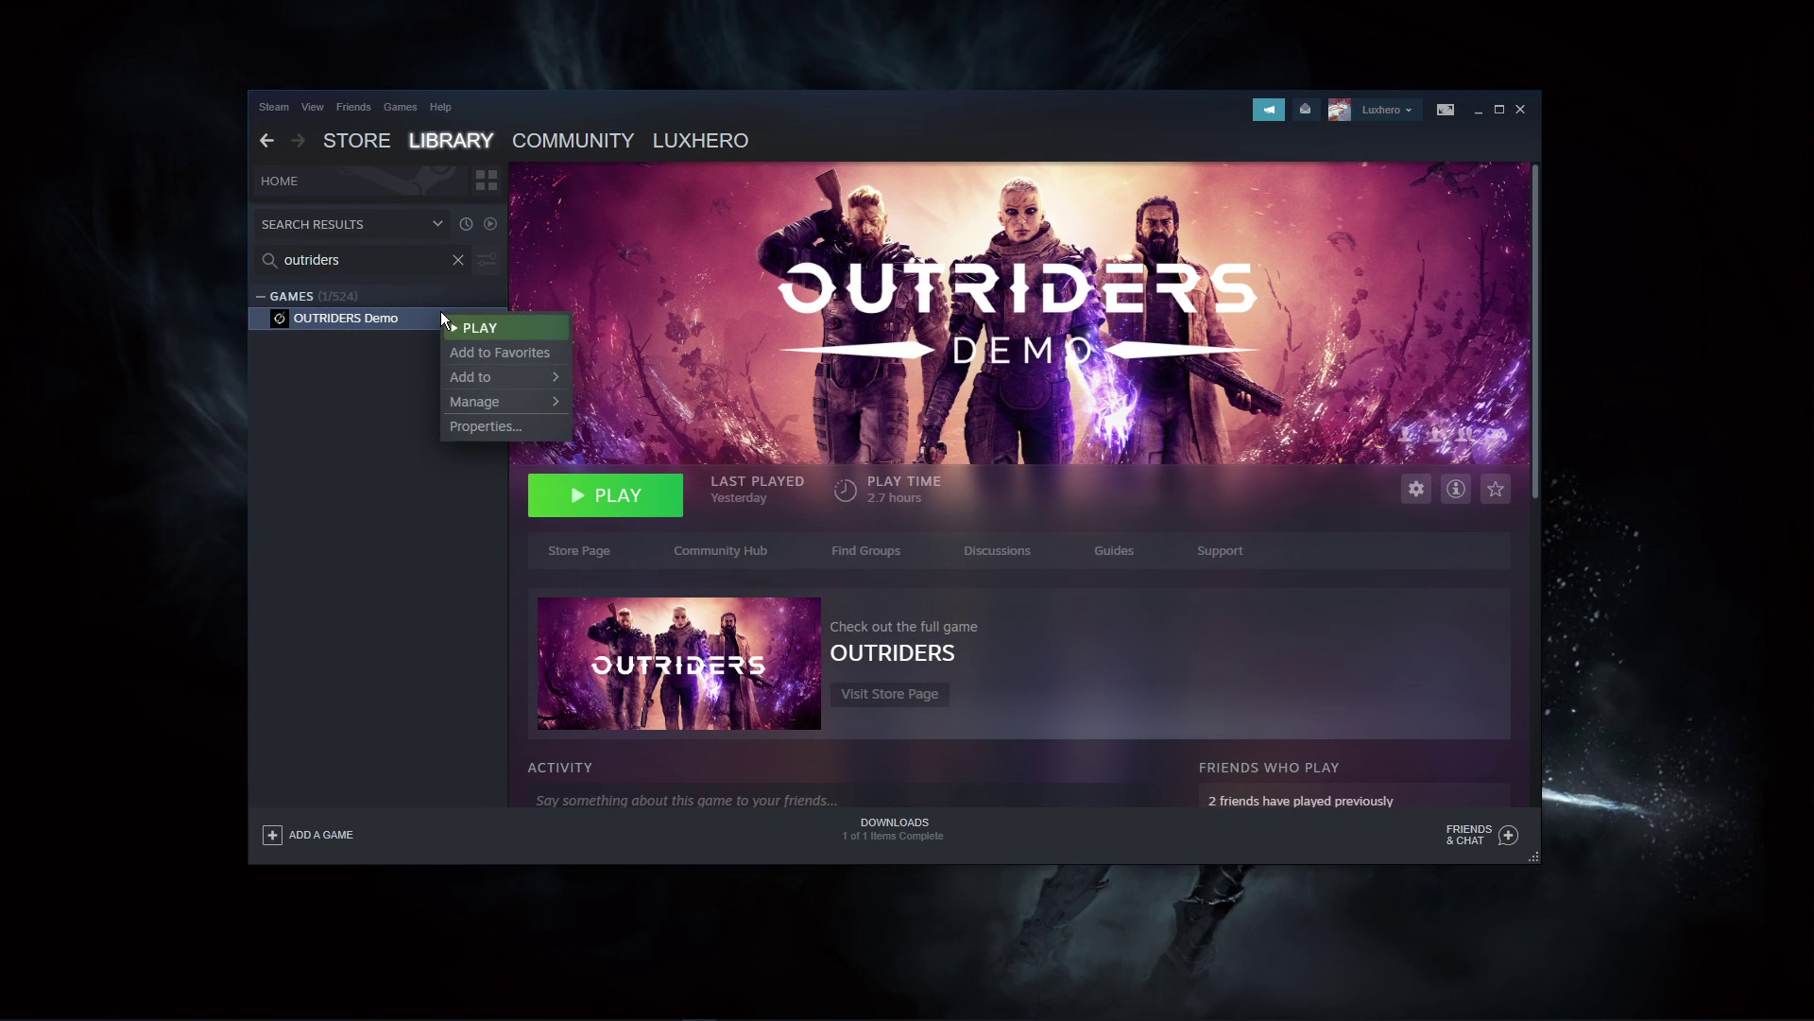
left_click(503, 427)
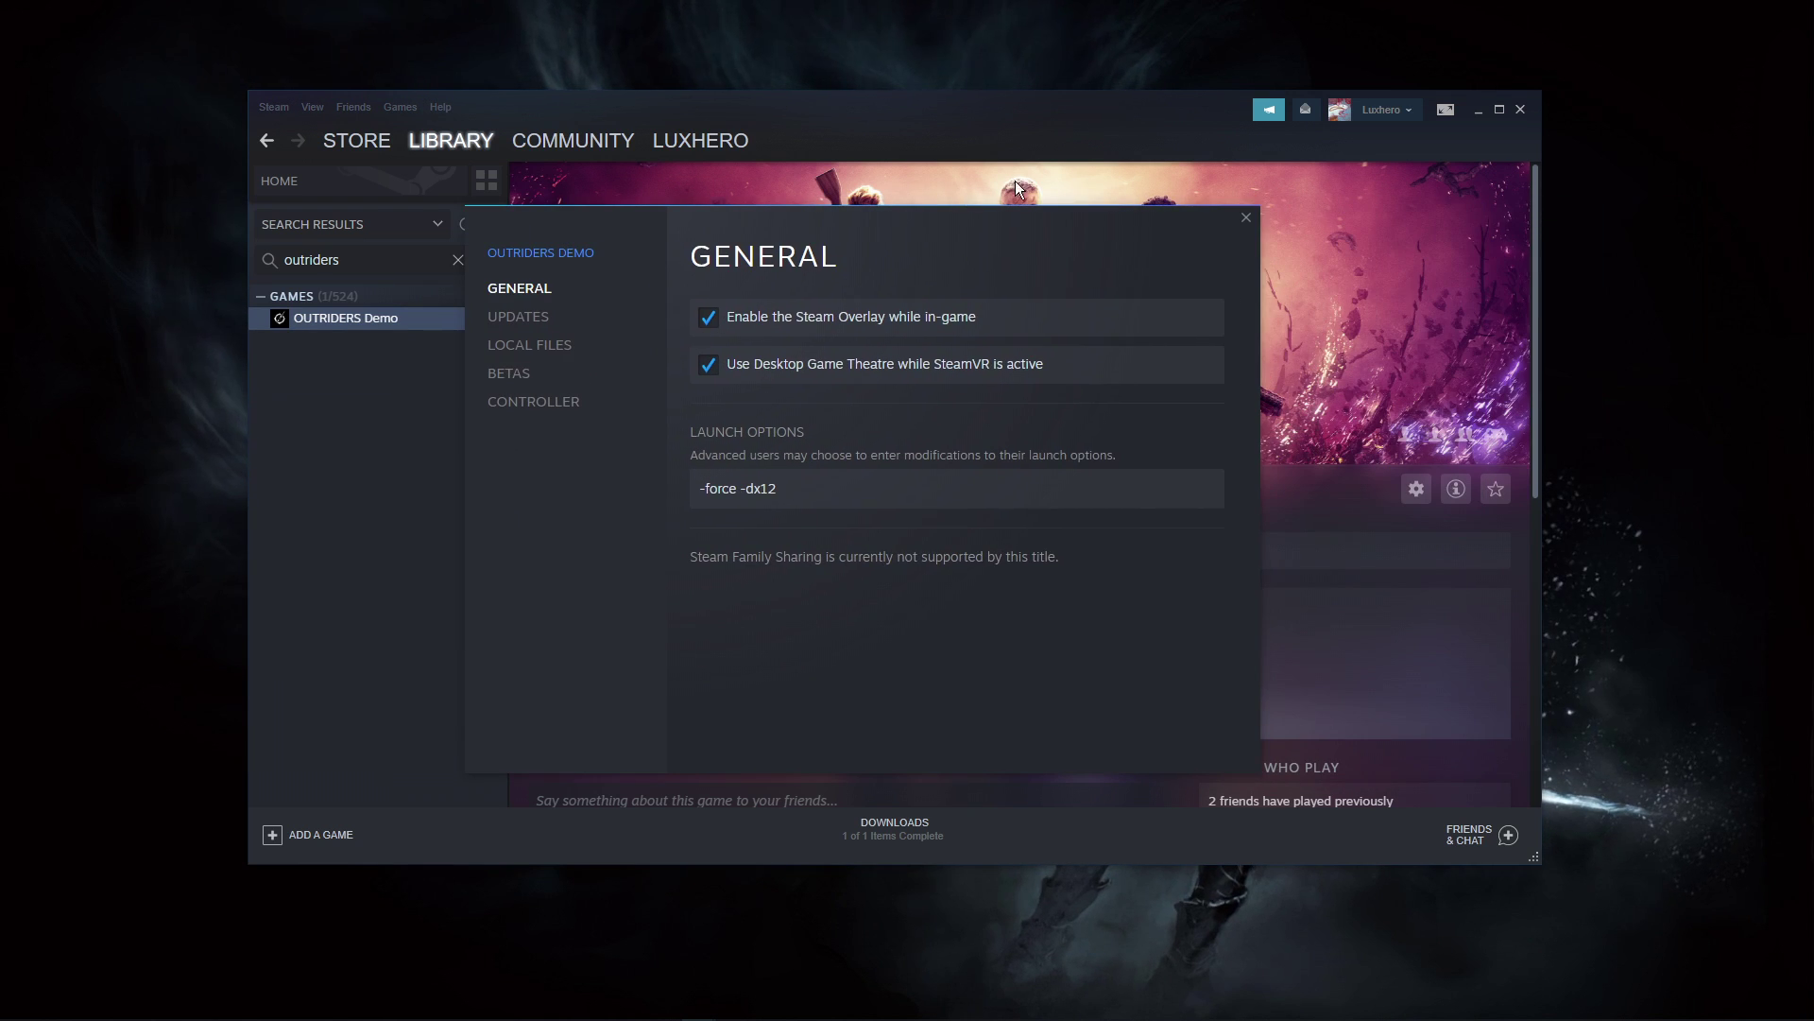
left_click(1475, 112)
left_click(568, 344)
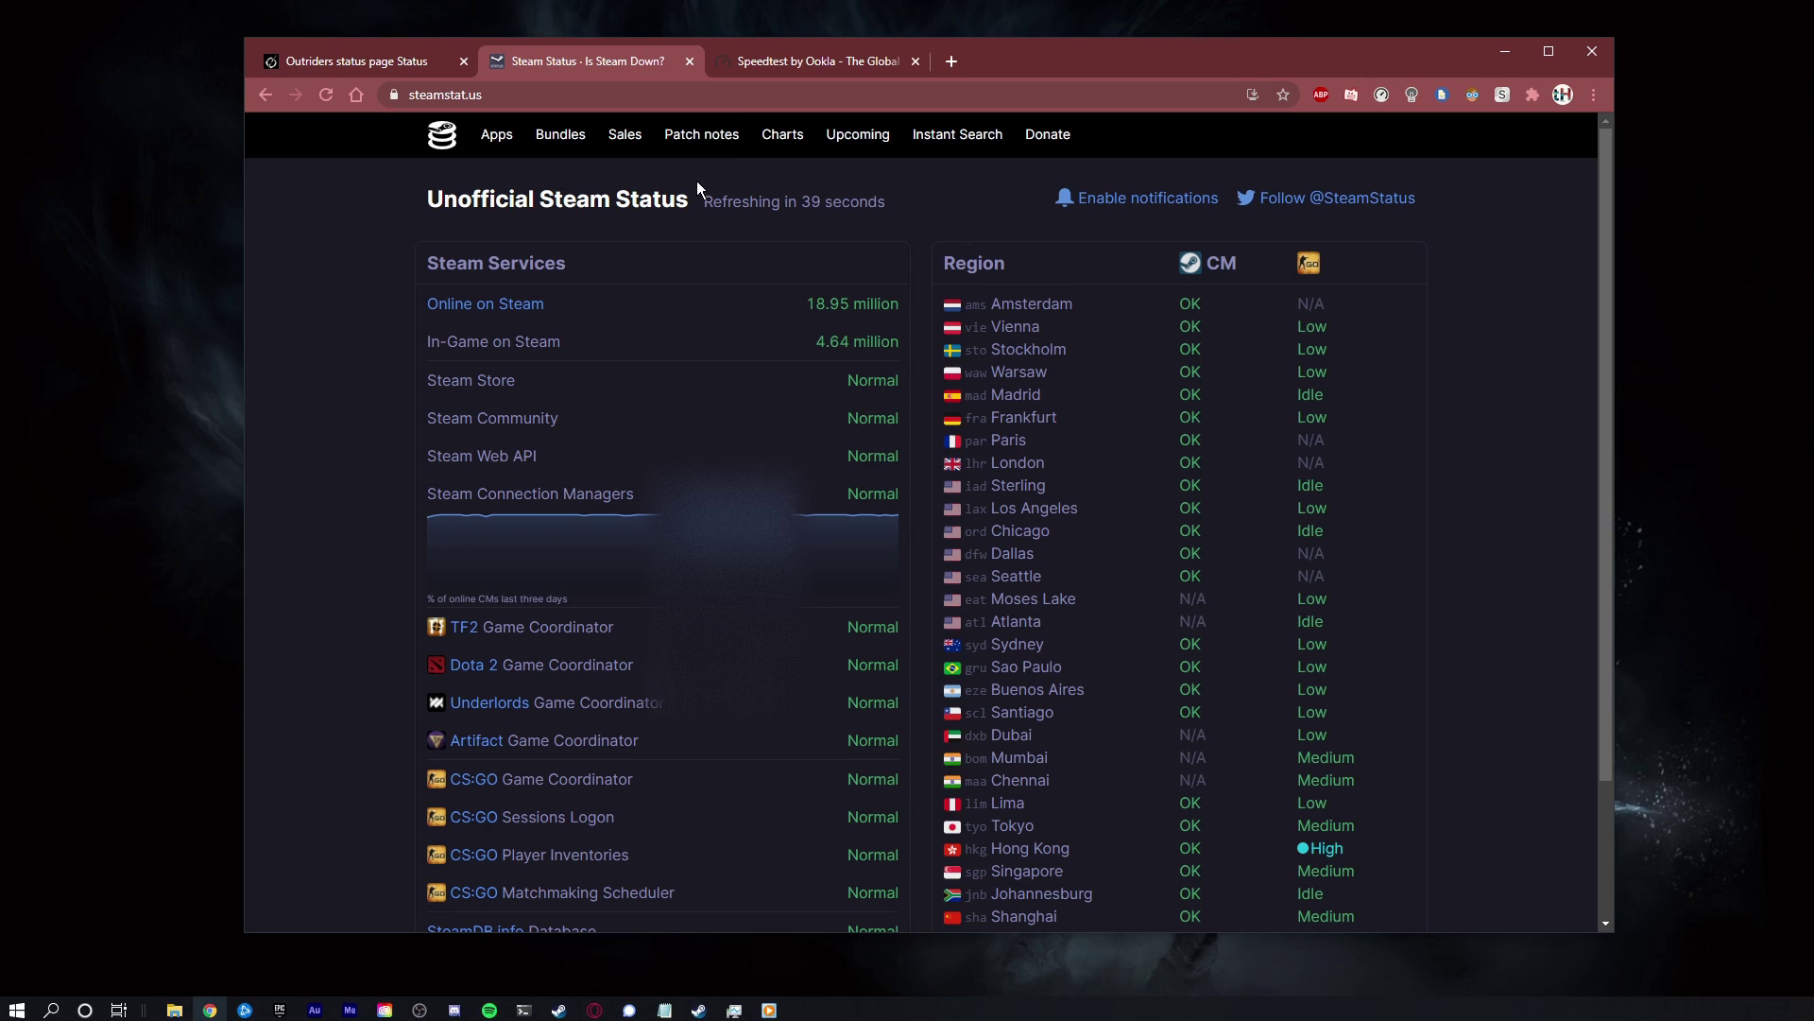
Run a Speedtest by Ookla, recording 9 ms ping and 73.91 Mbps download
left_click(746, 70)
left_click(809, 367)
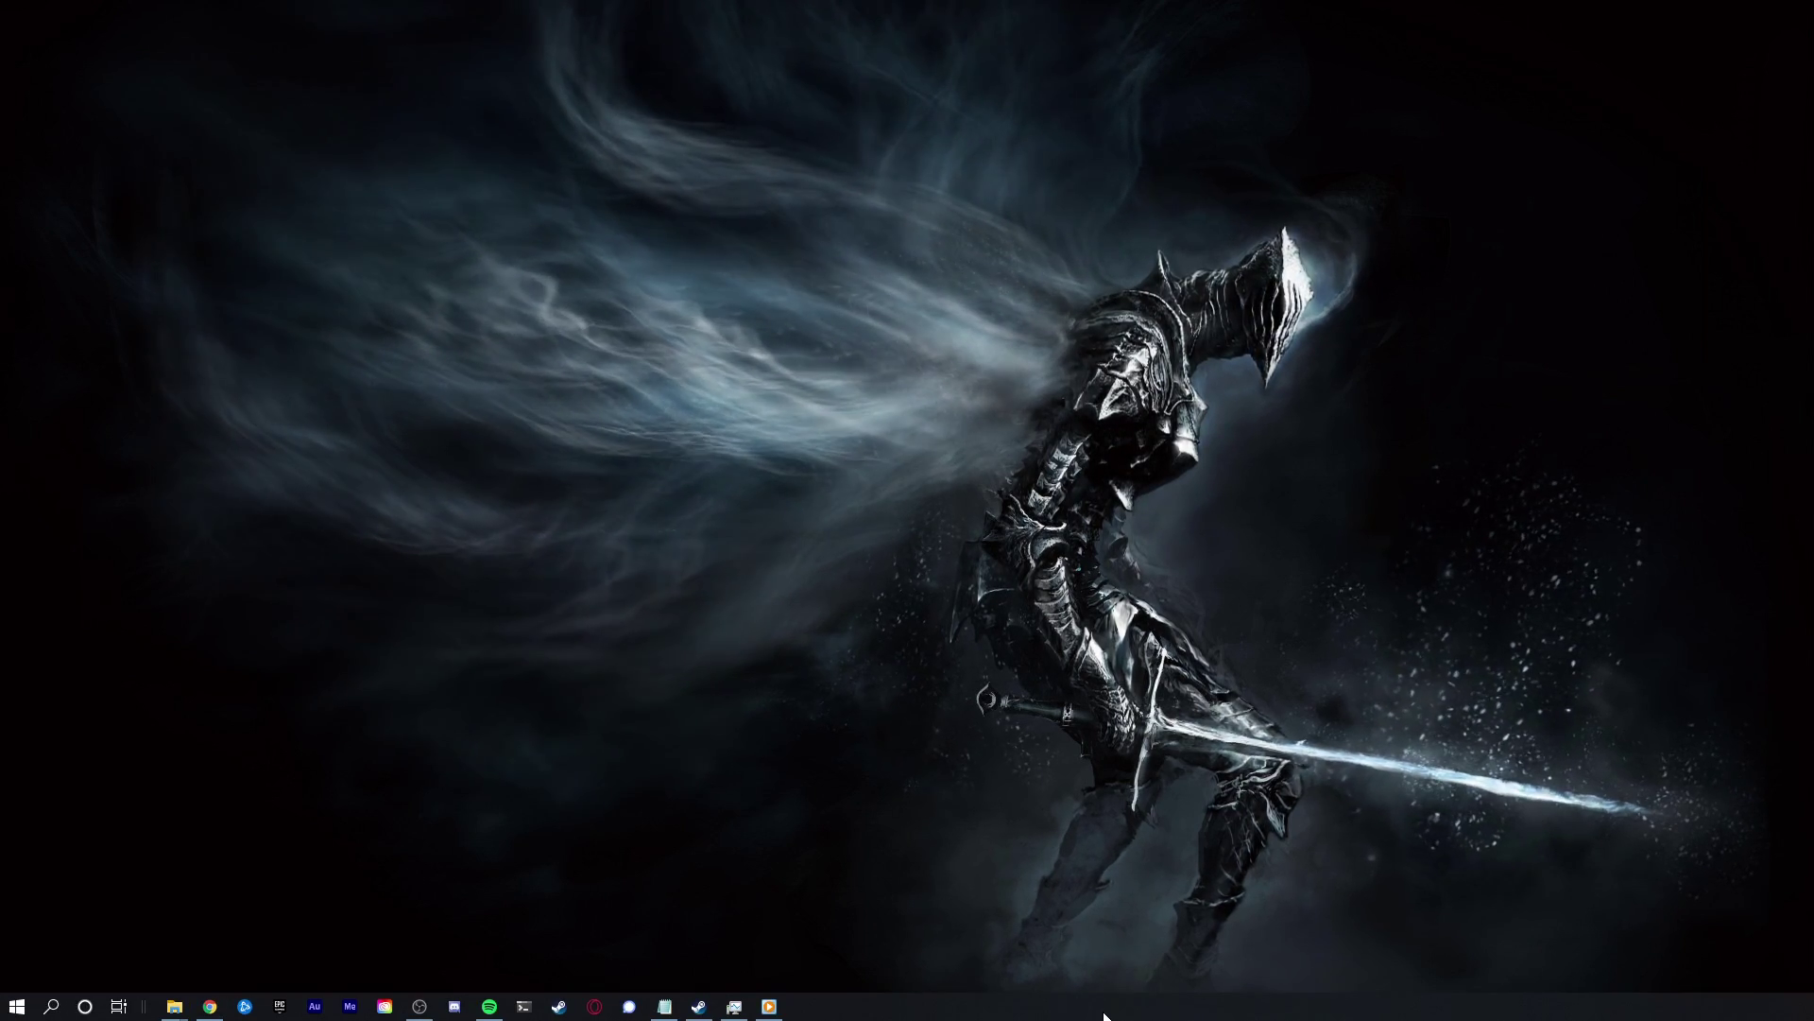
Launch Task Manager from the taskbar, view CPU performance, and open Resource Monitor
right_click(1105, 1010)
left_click(1141, 922)
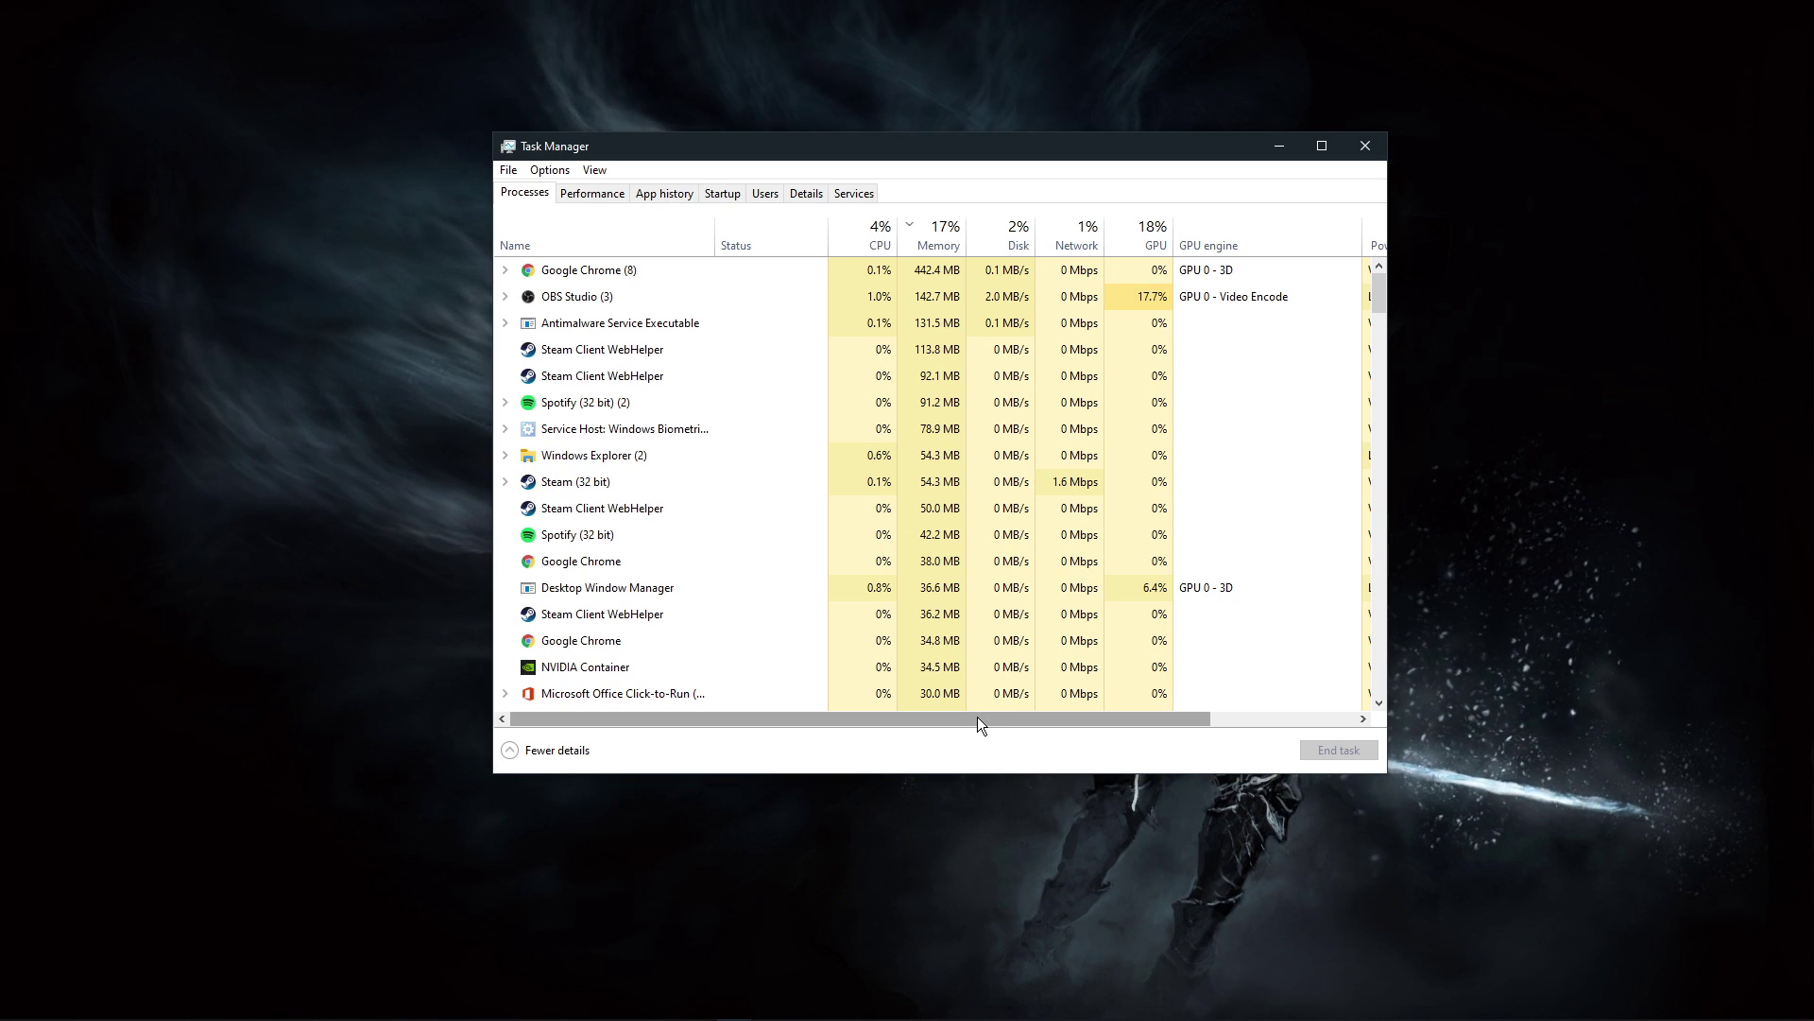
left_click(588, 193)
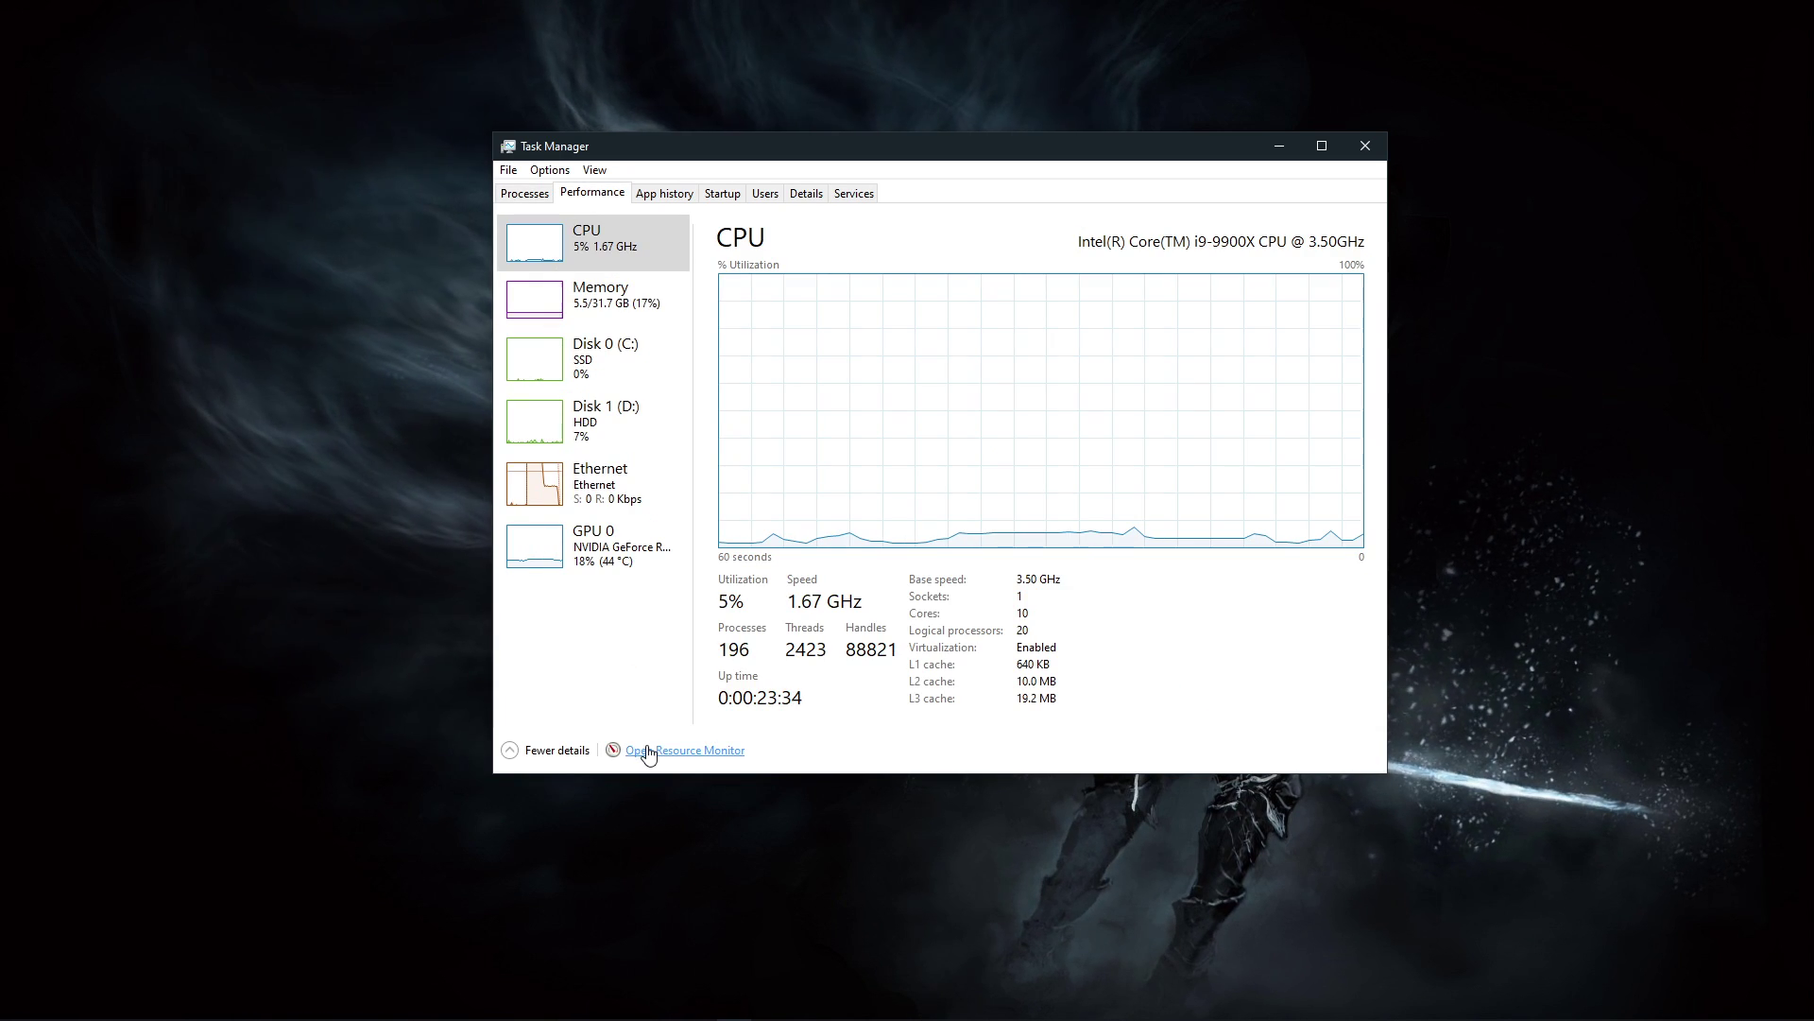
left_click(648, 751)
left_click(1265, 151)
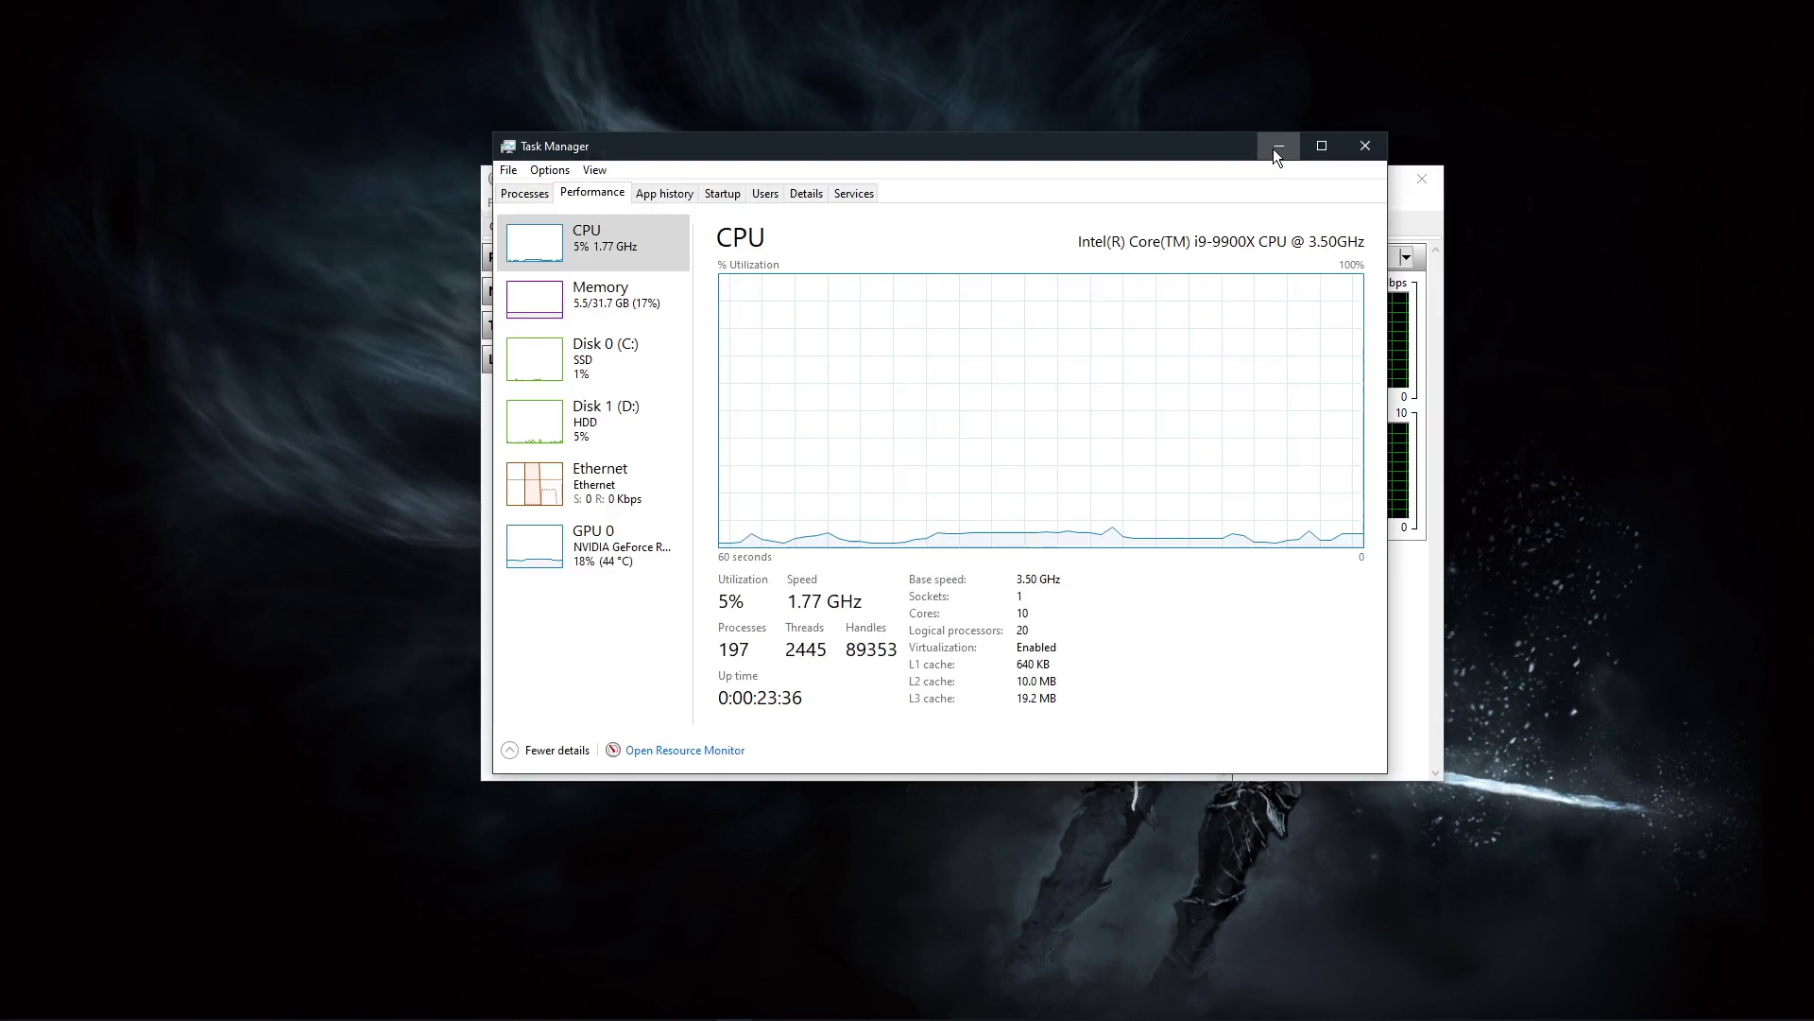
left_click_drag(1116, 183, 1071, 188)
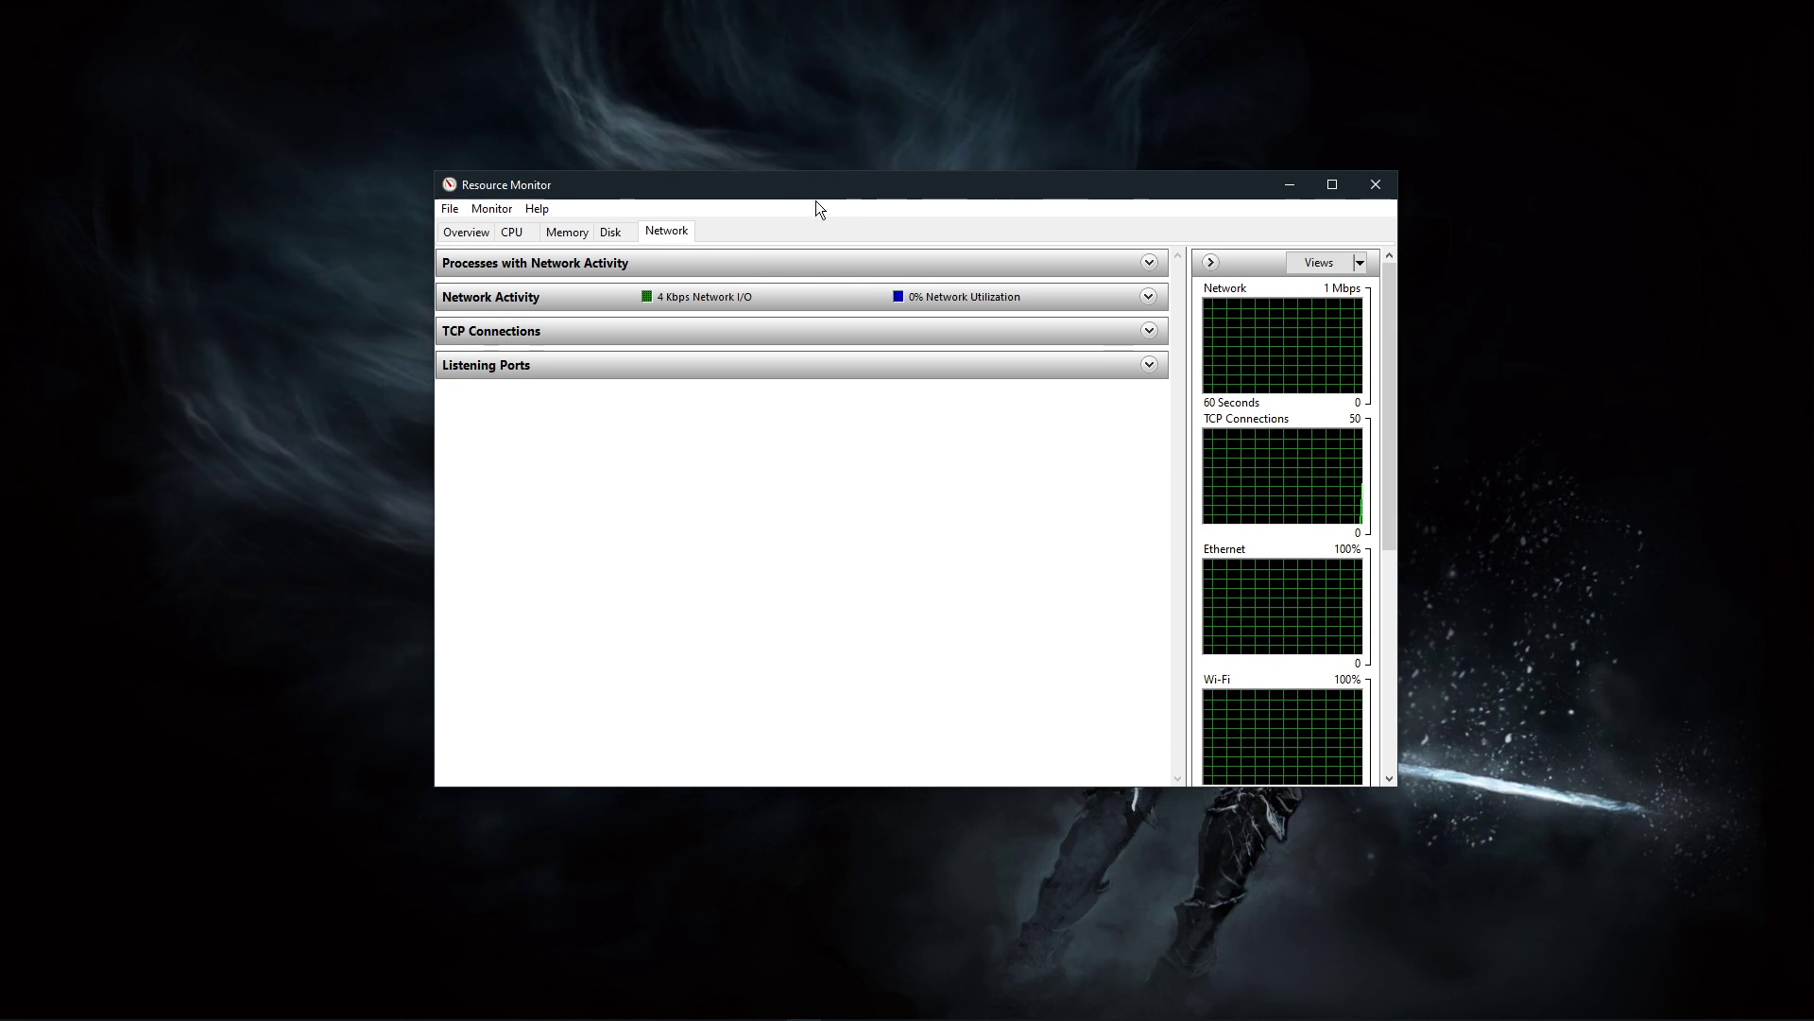
Expand Processes with Network Activity and inspect chrome.exe and steam.exe without ending them
left_click(646, 266)
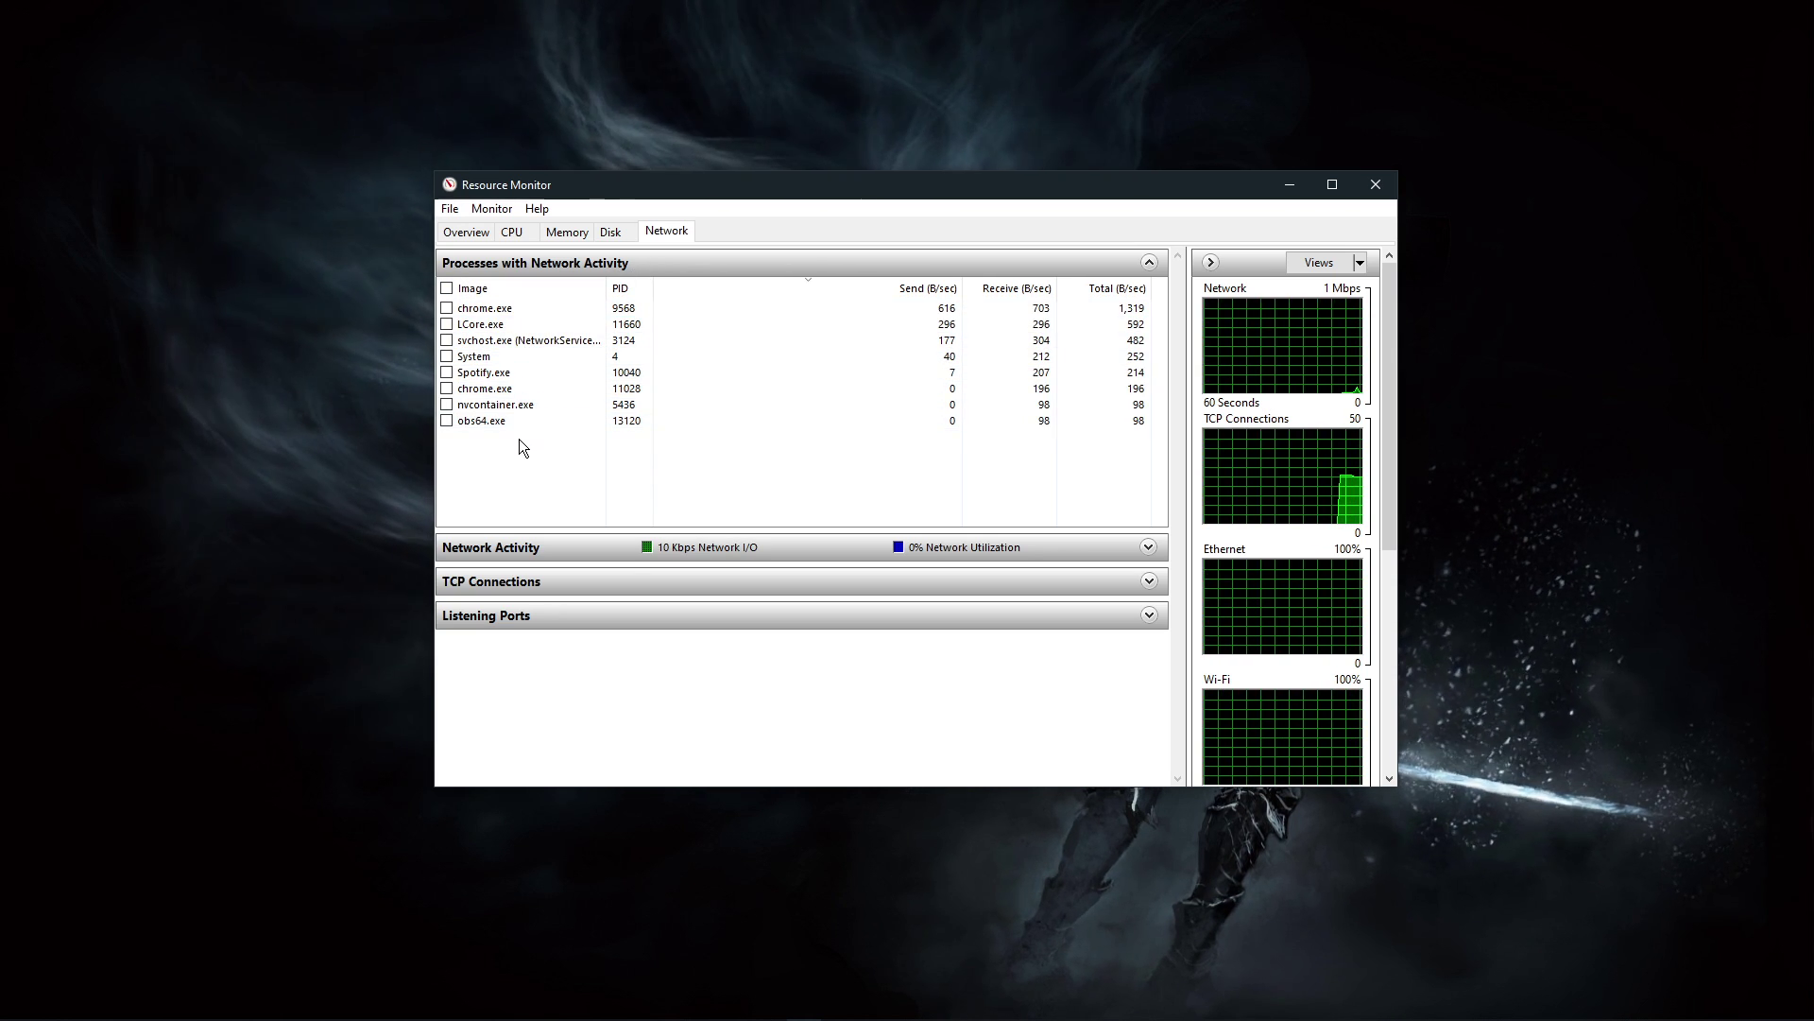
right_click(582, 307)
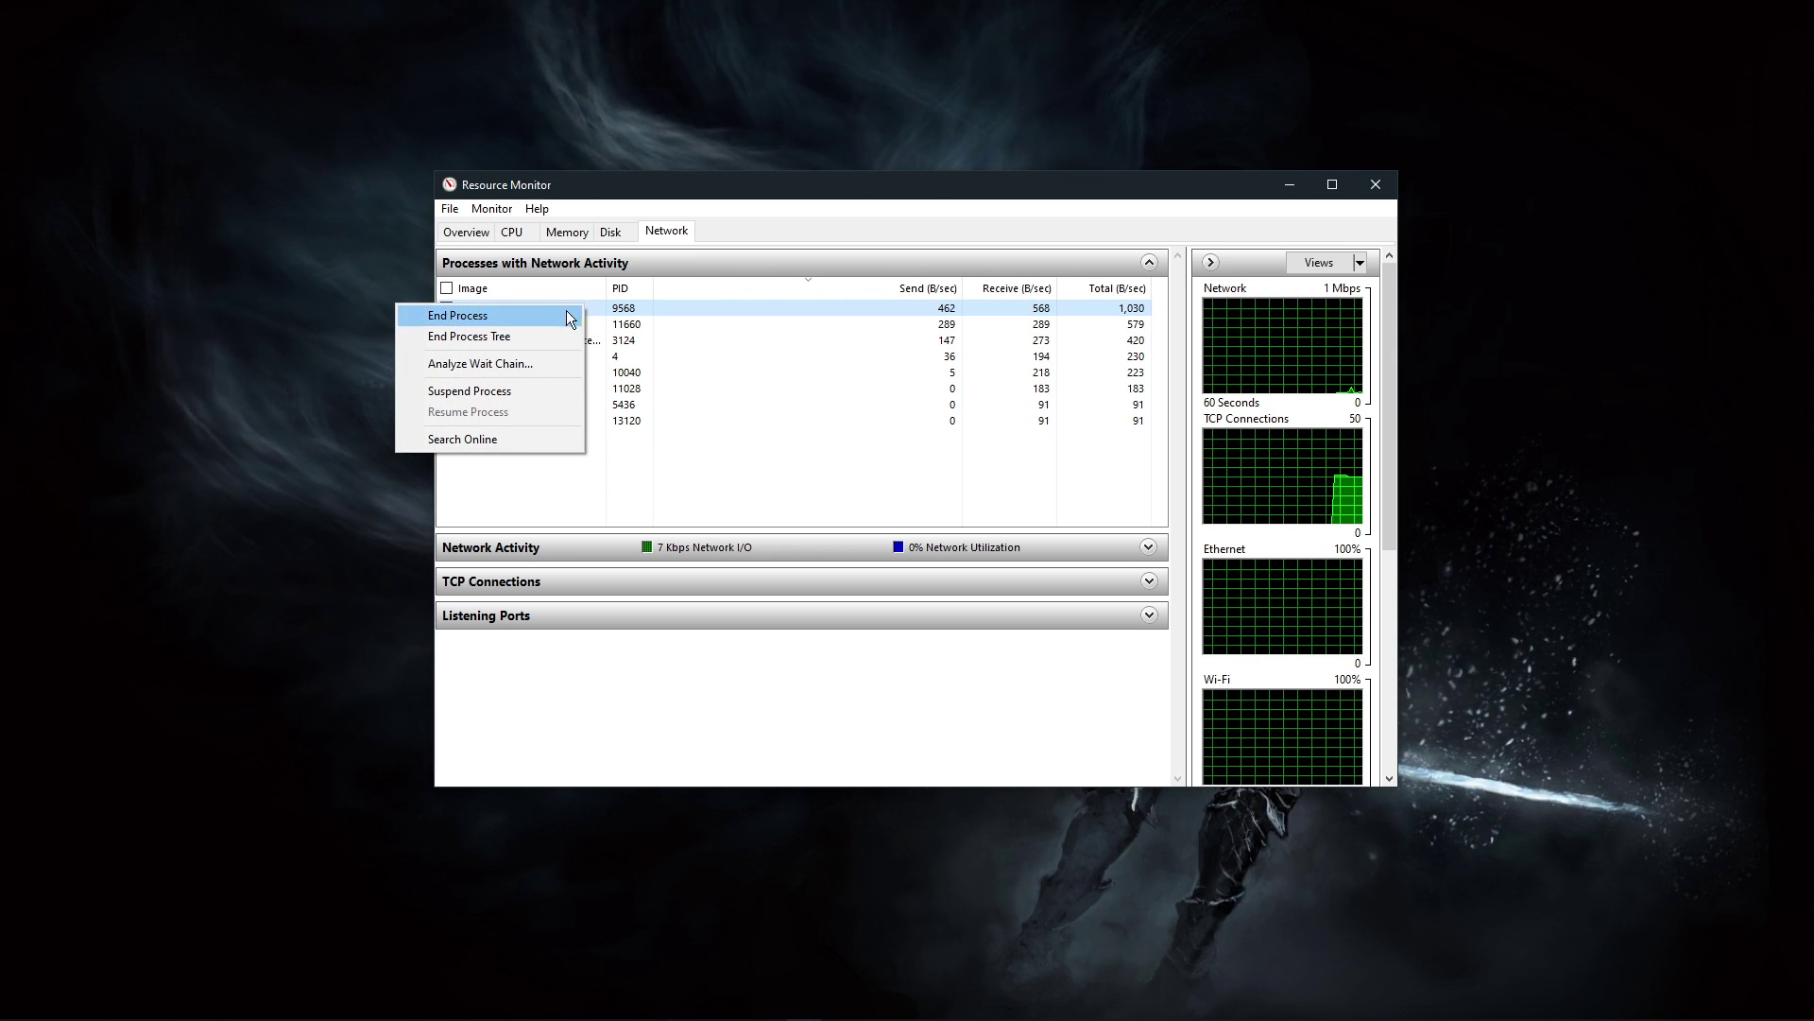
left_click(609, 467)
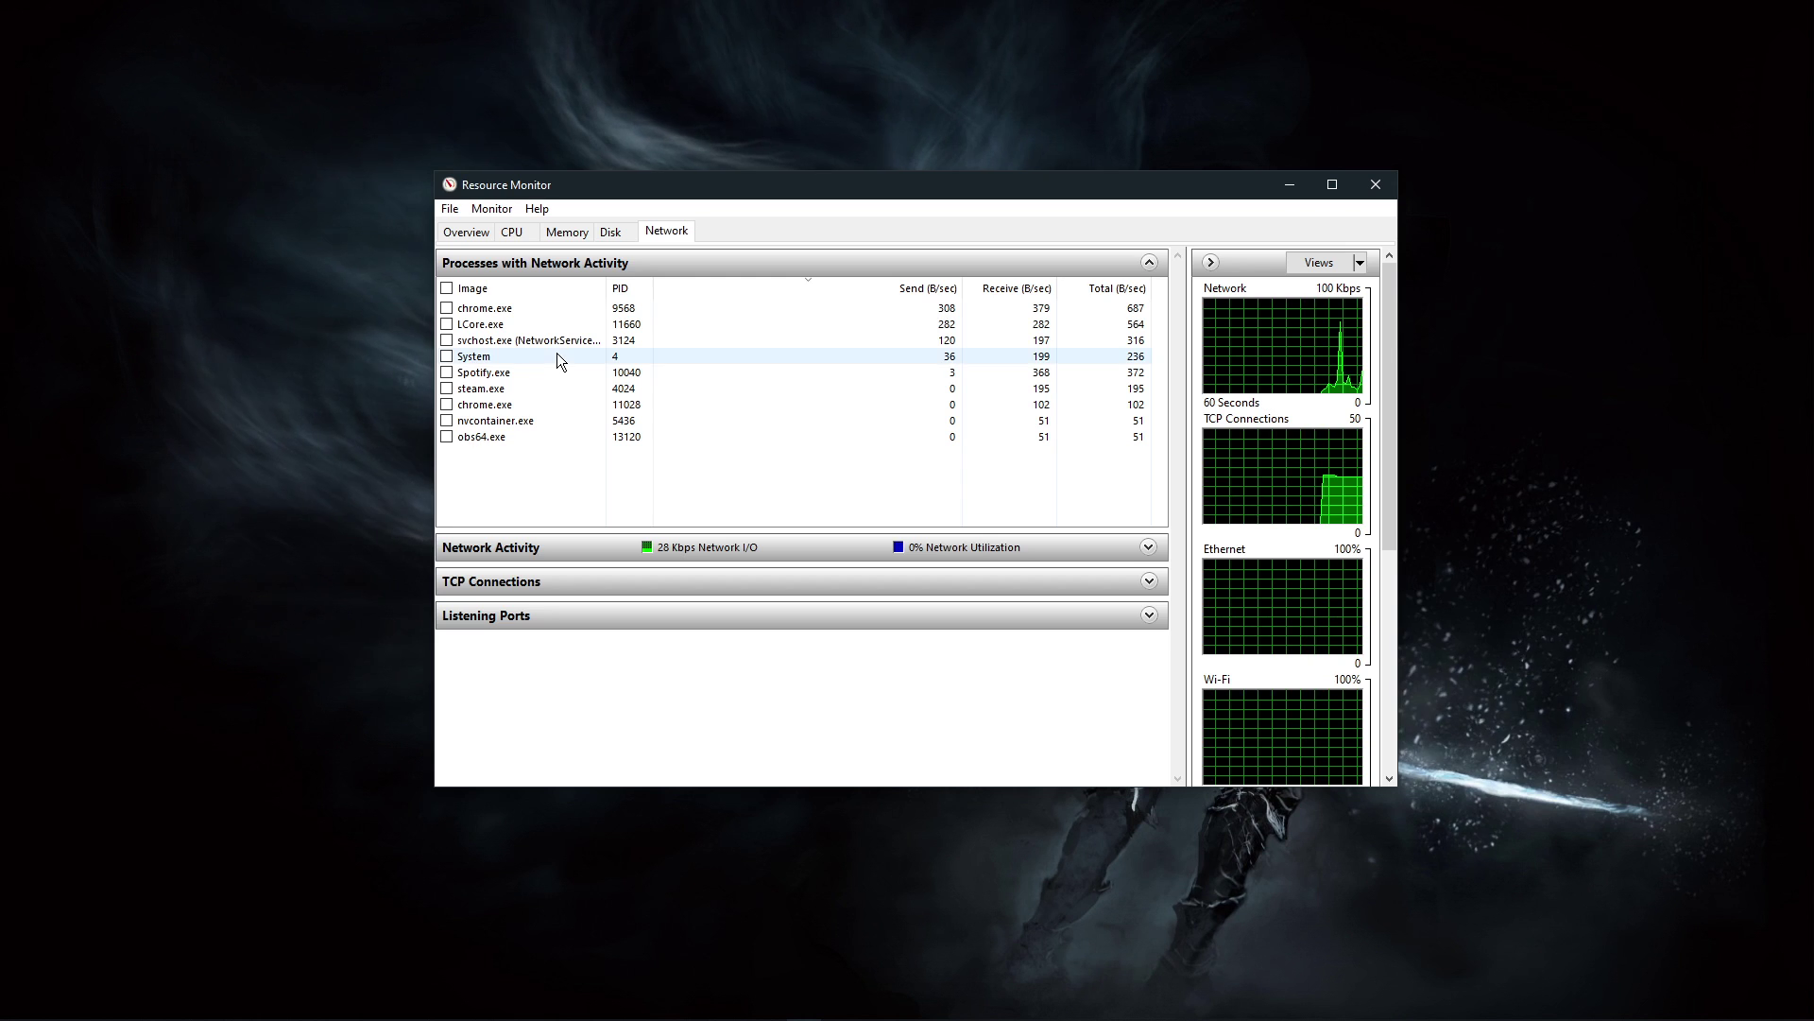
right_click(569, 387)
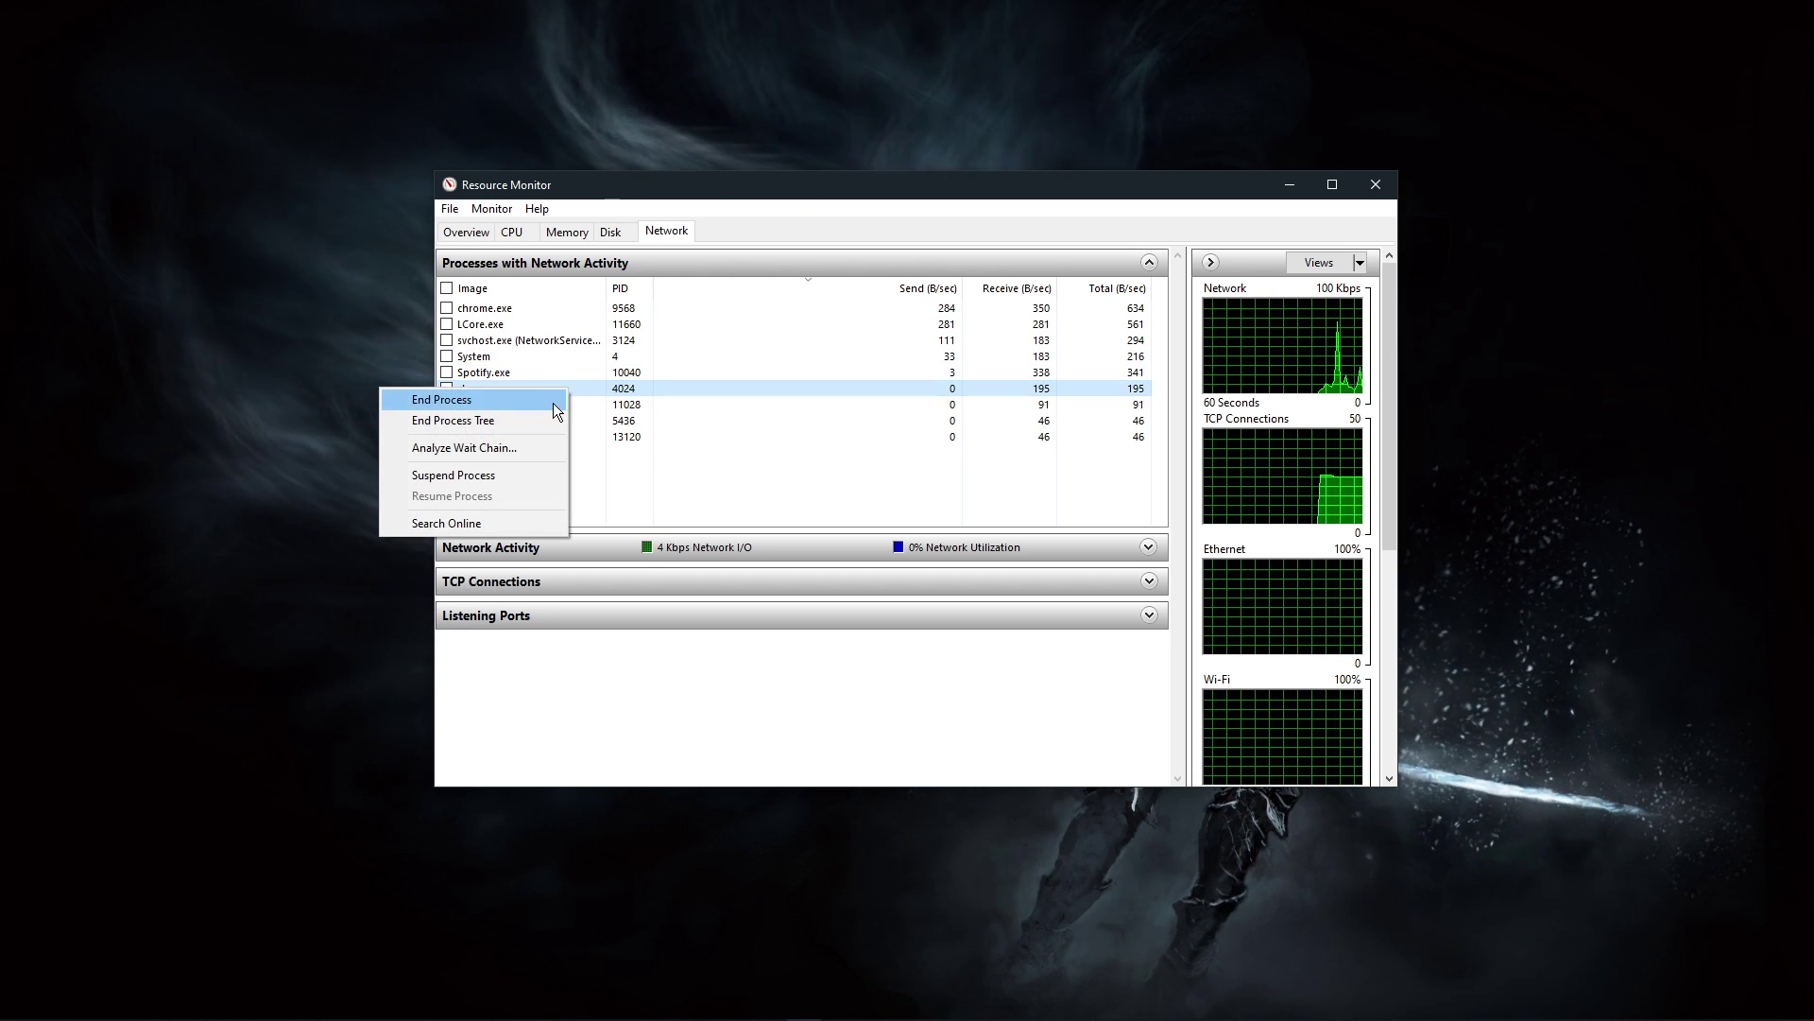
left_click(674, 489)
Rank processes by highest Send rate, note Spotify.exe, then collapse the list
left_click(919, 289)
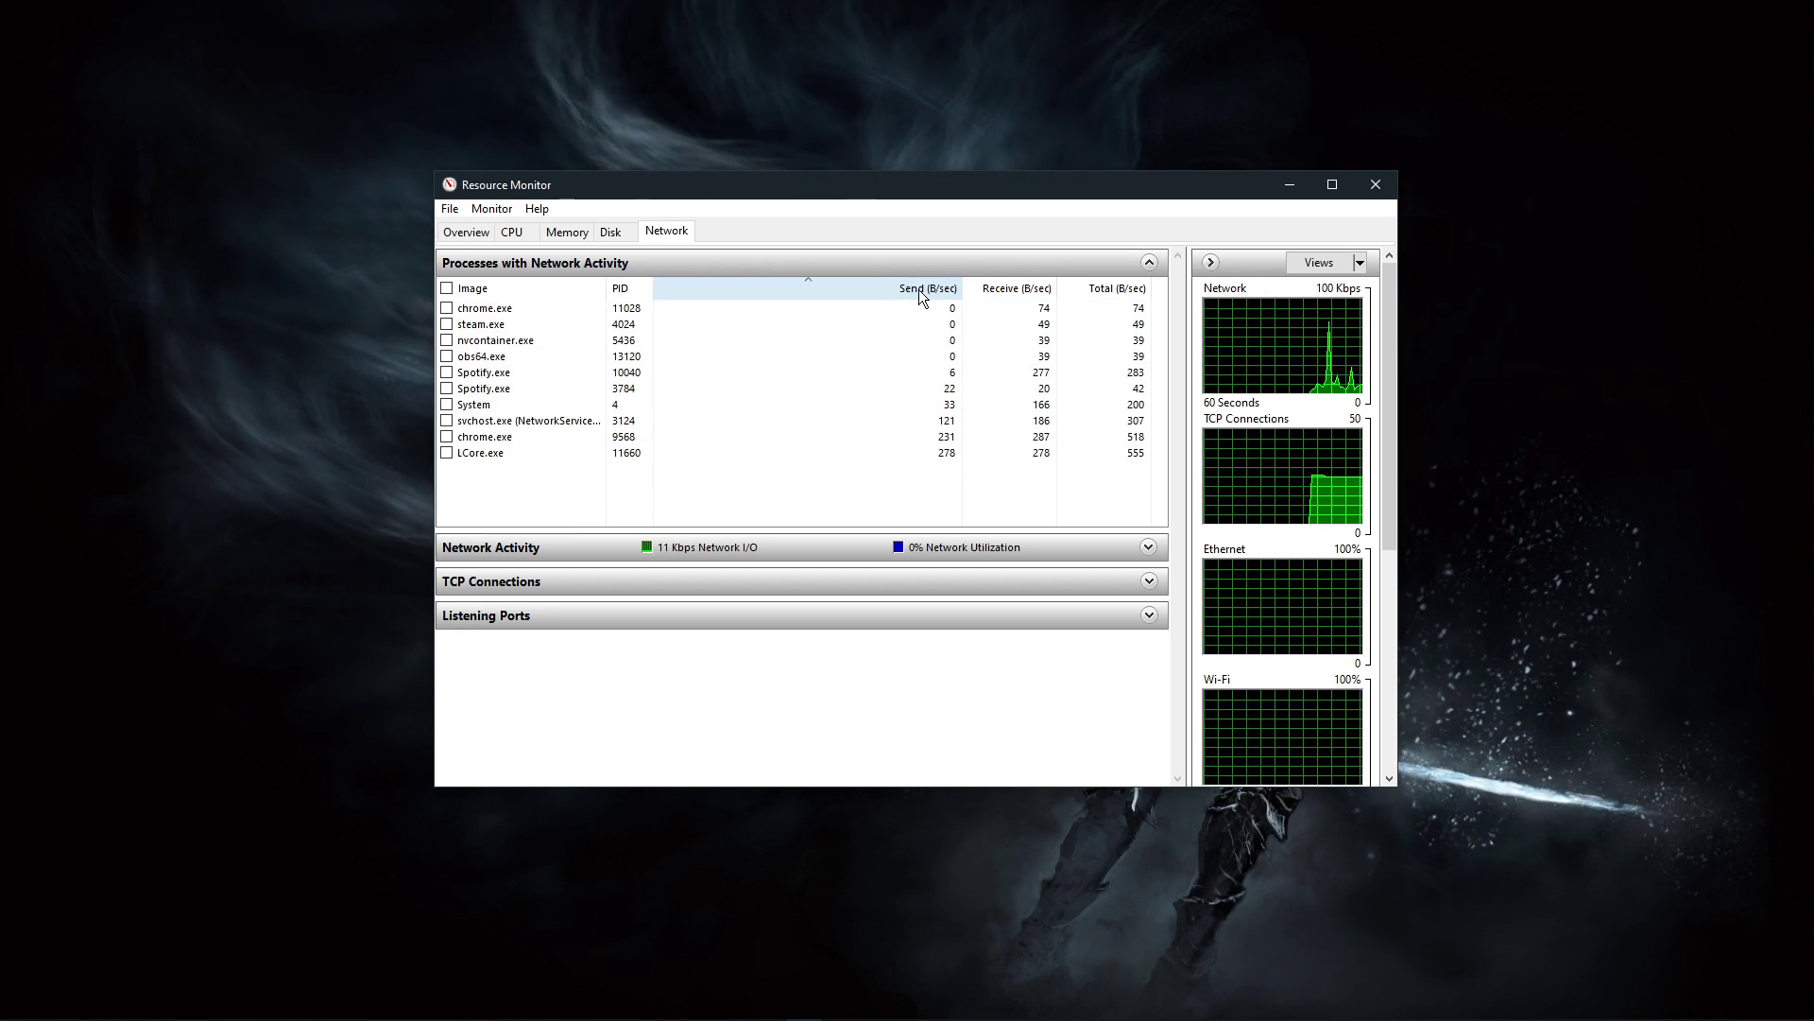
left_click(920, 290)
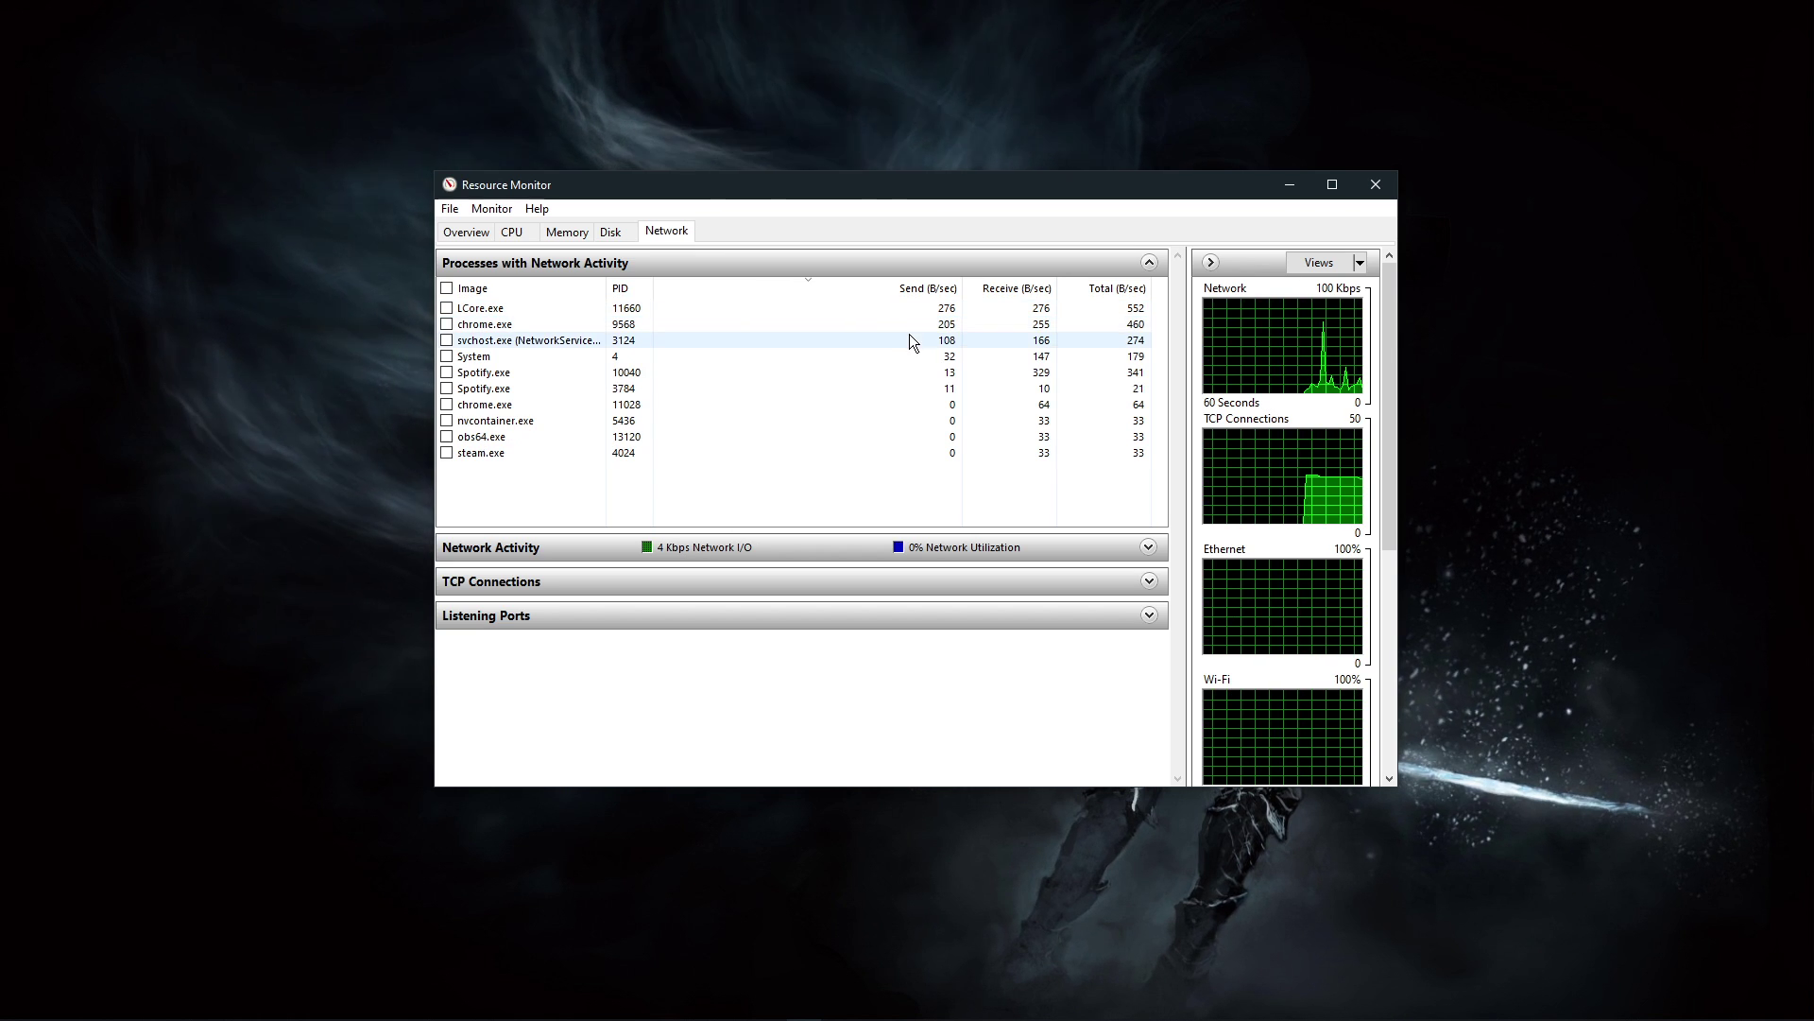
left_click(893, 375)
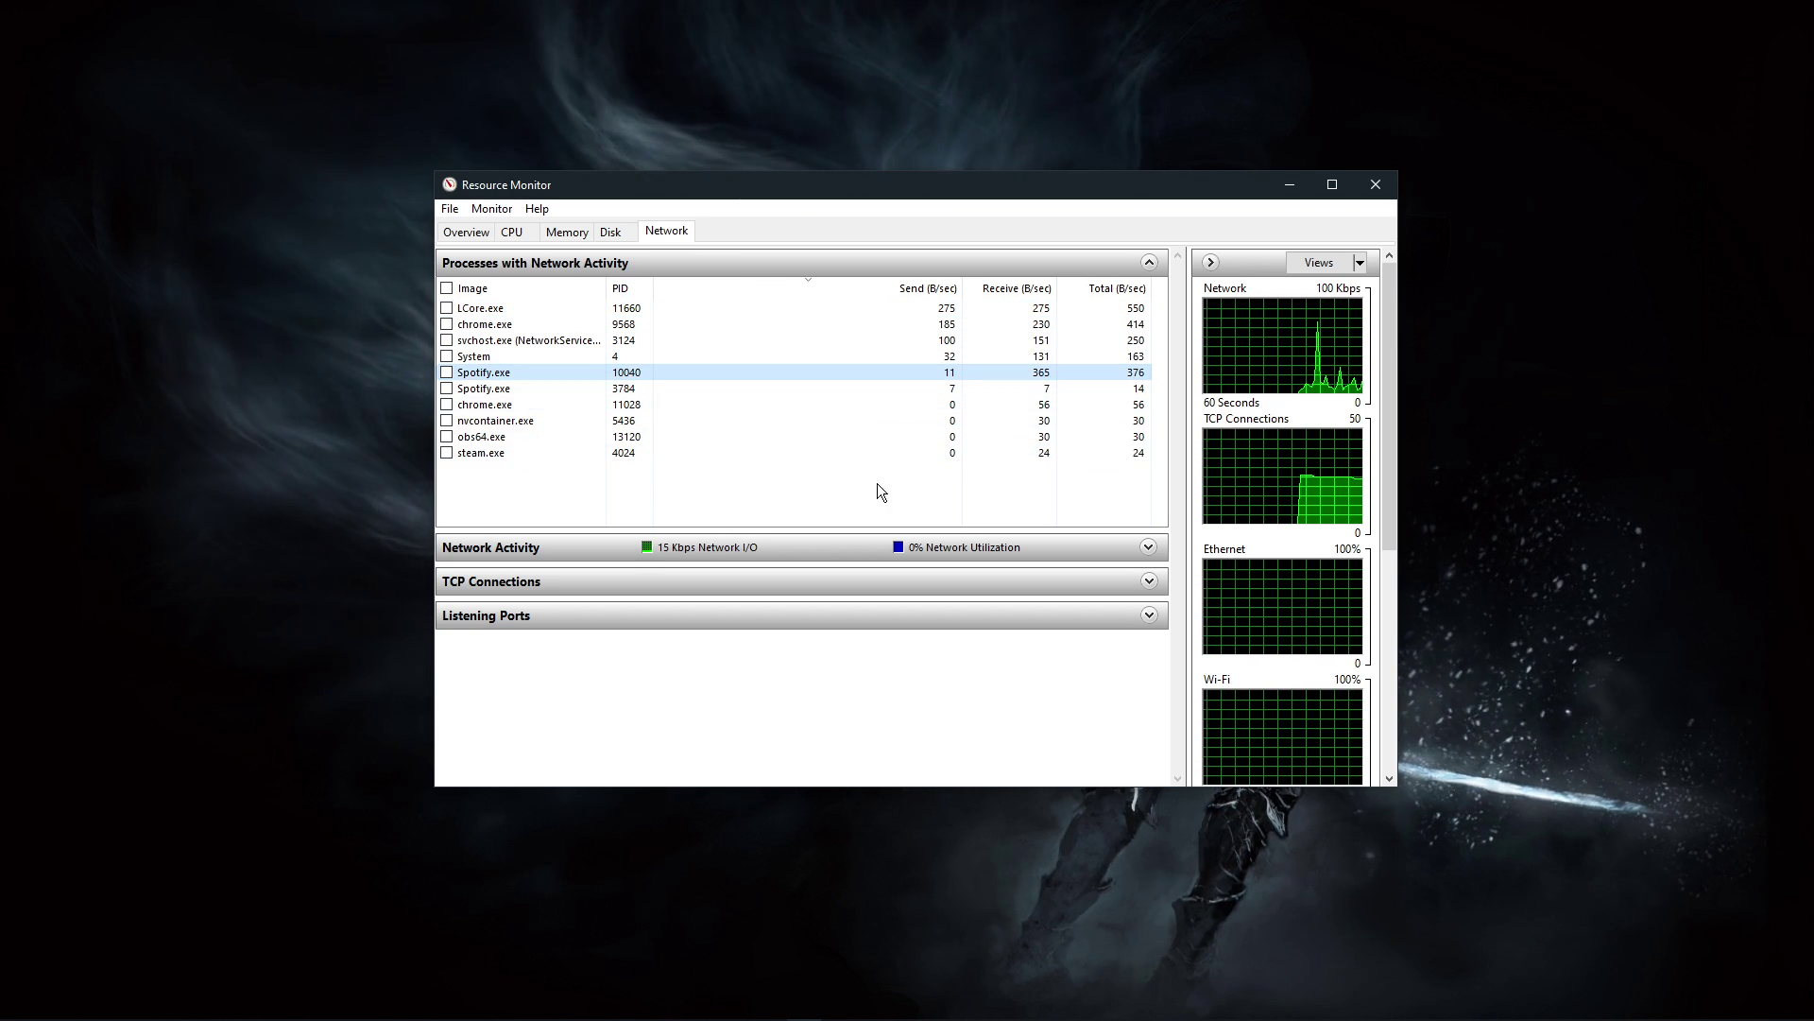
left_click(749, 265)
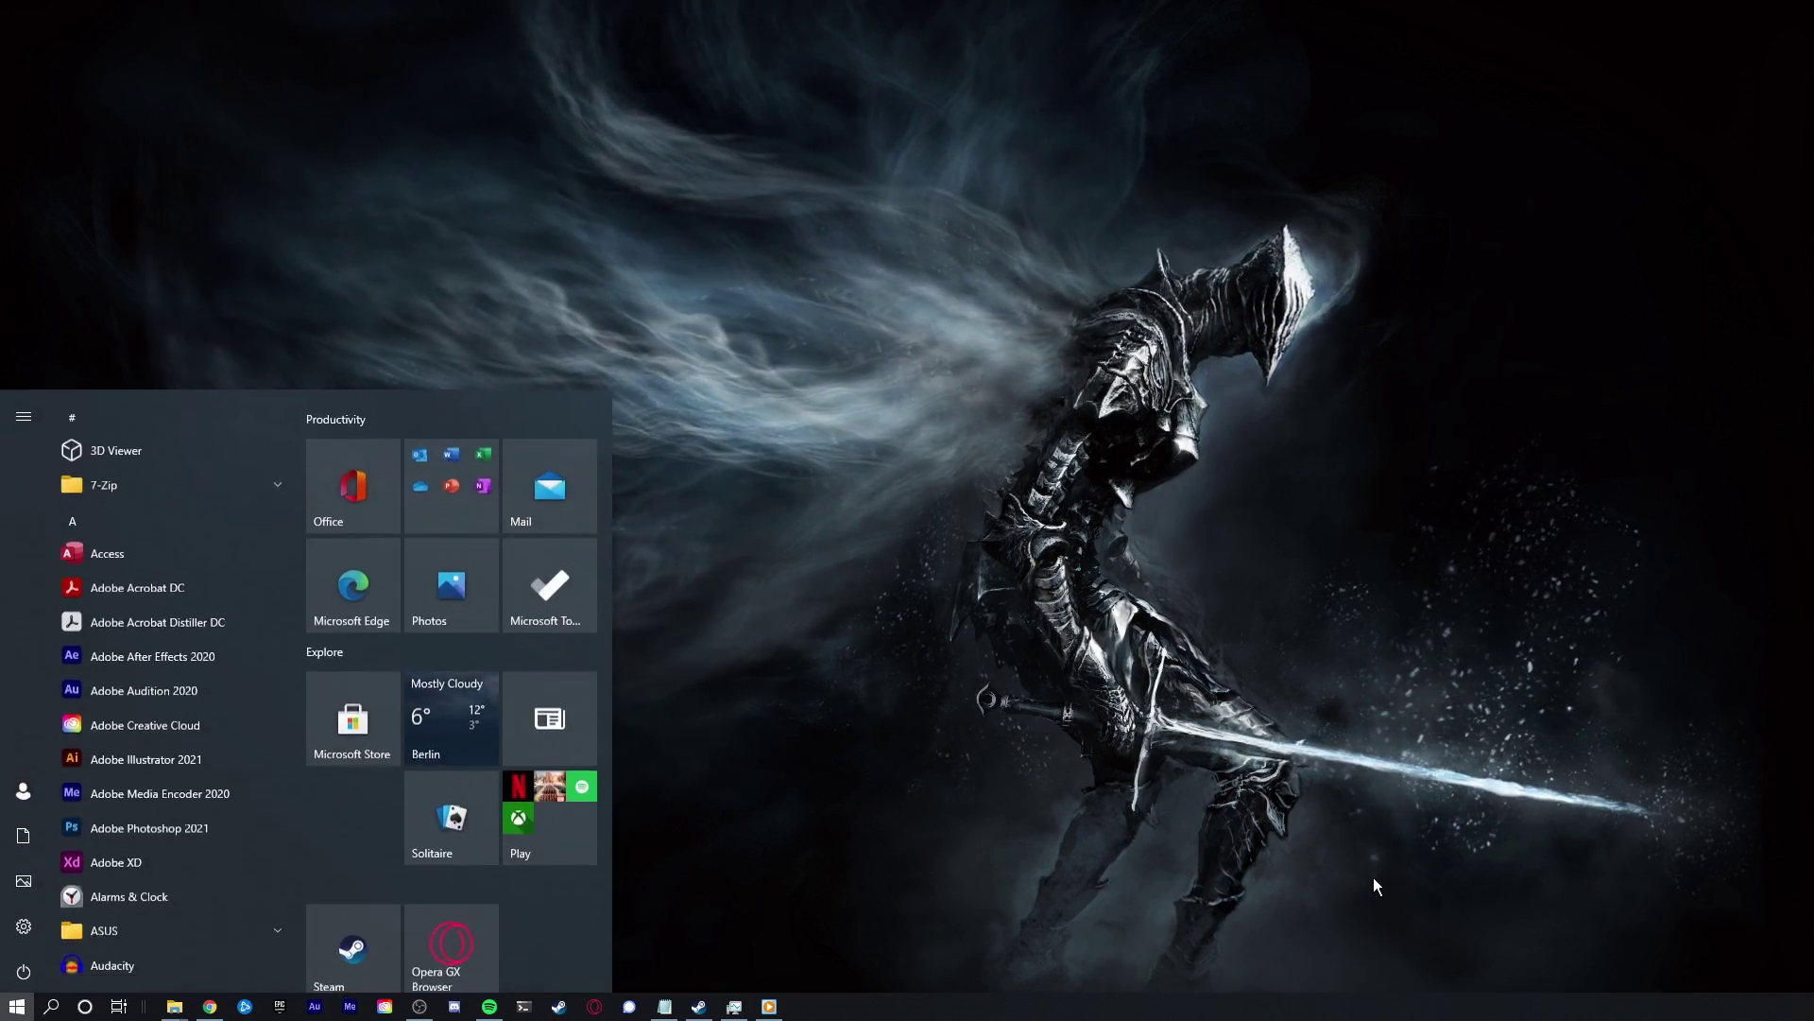
type("cmd")
Ping google.com from Command Prompt, getting four replies with 0% loss and 15 ms average
key("Return")
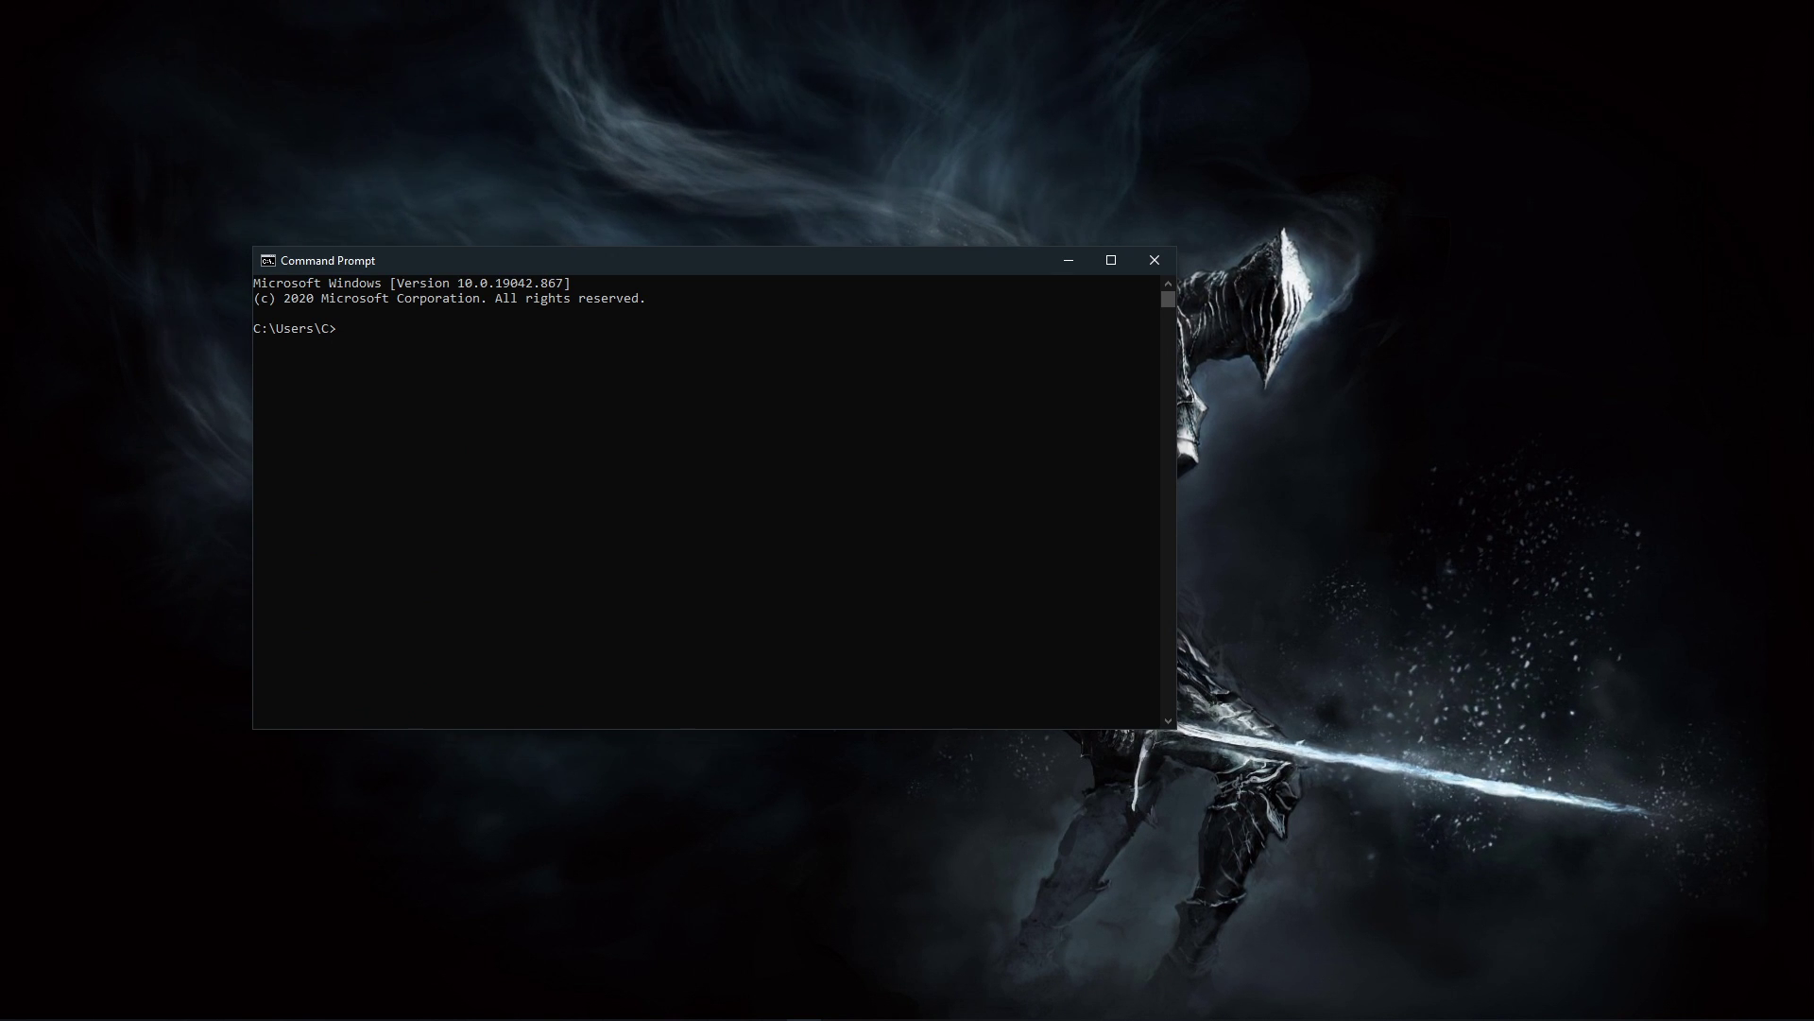
type("ping google.")
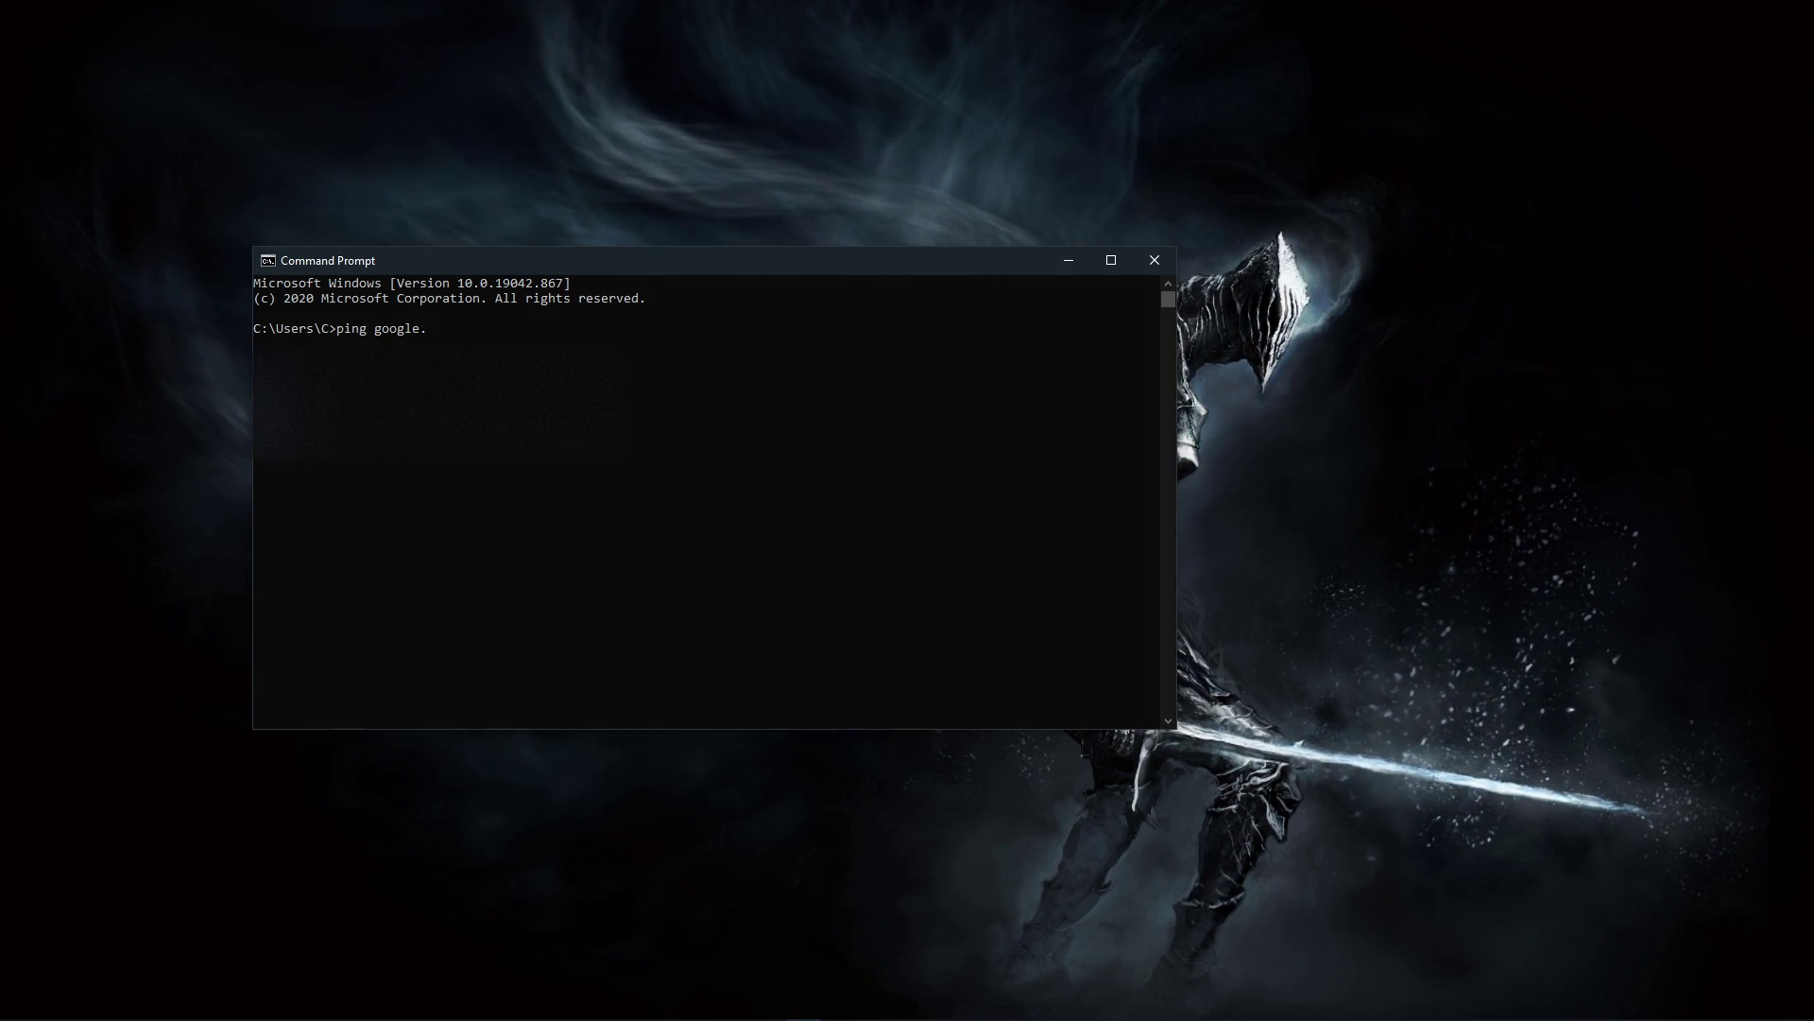
type("com")
key("Return")
type("ipconfig / flushdns")
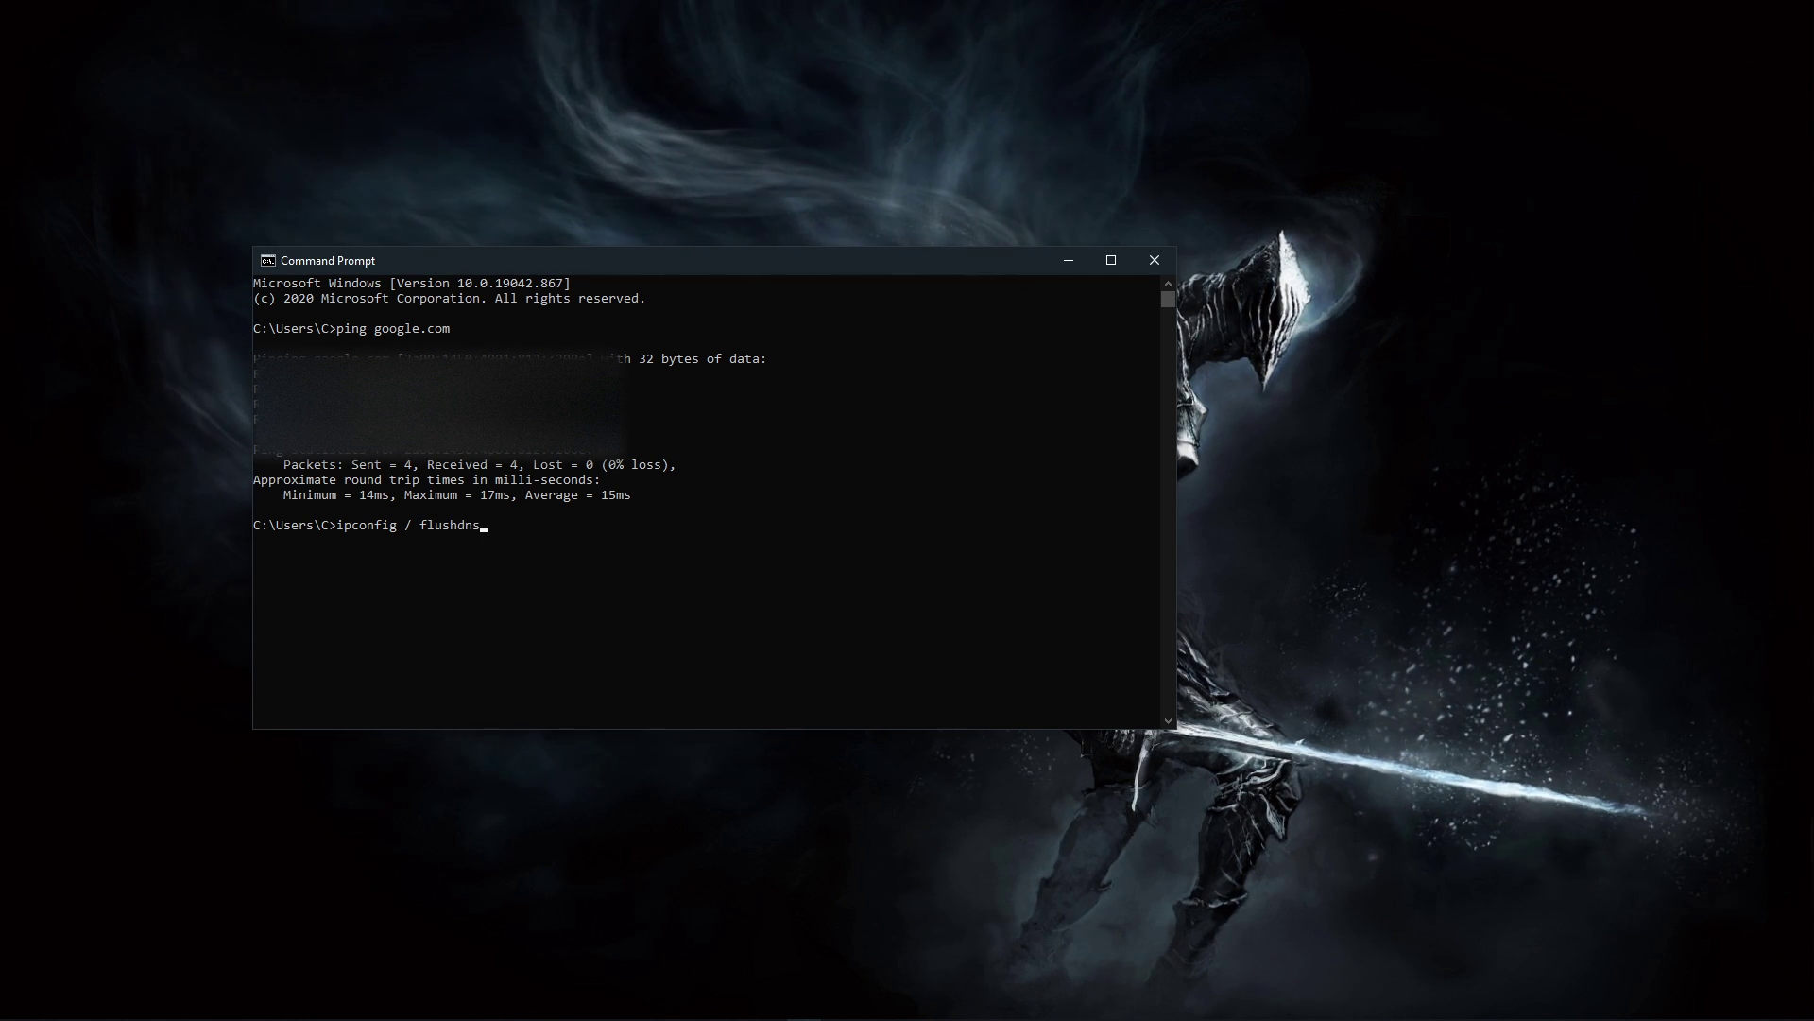
type("ipconfig /flushdn")
Flush the DNS resolver cache with 'ipconfig /flushdns', corrected on the second attempt
key("Return")
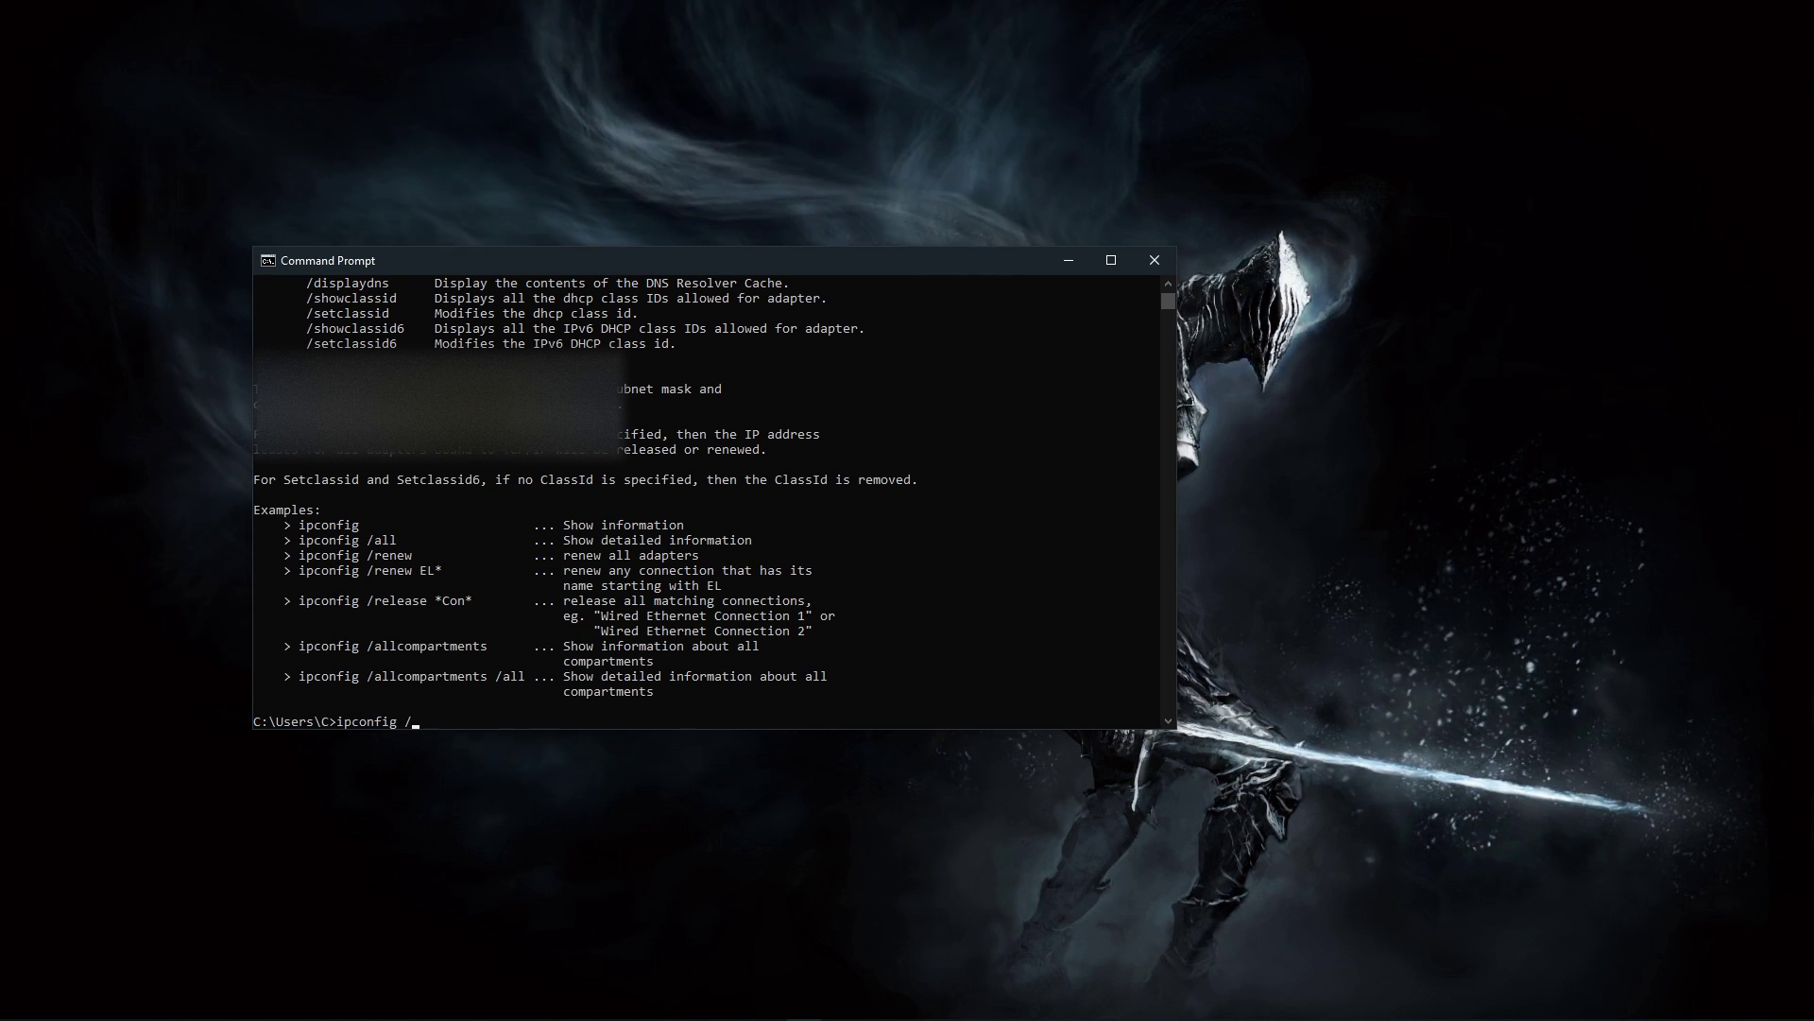
type("s")
key("Return")
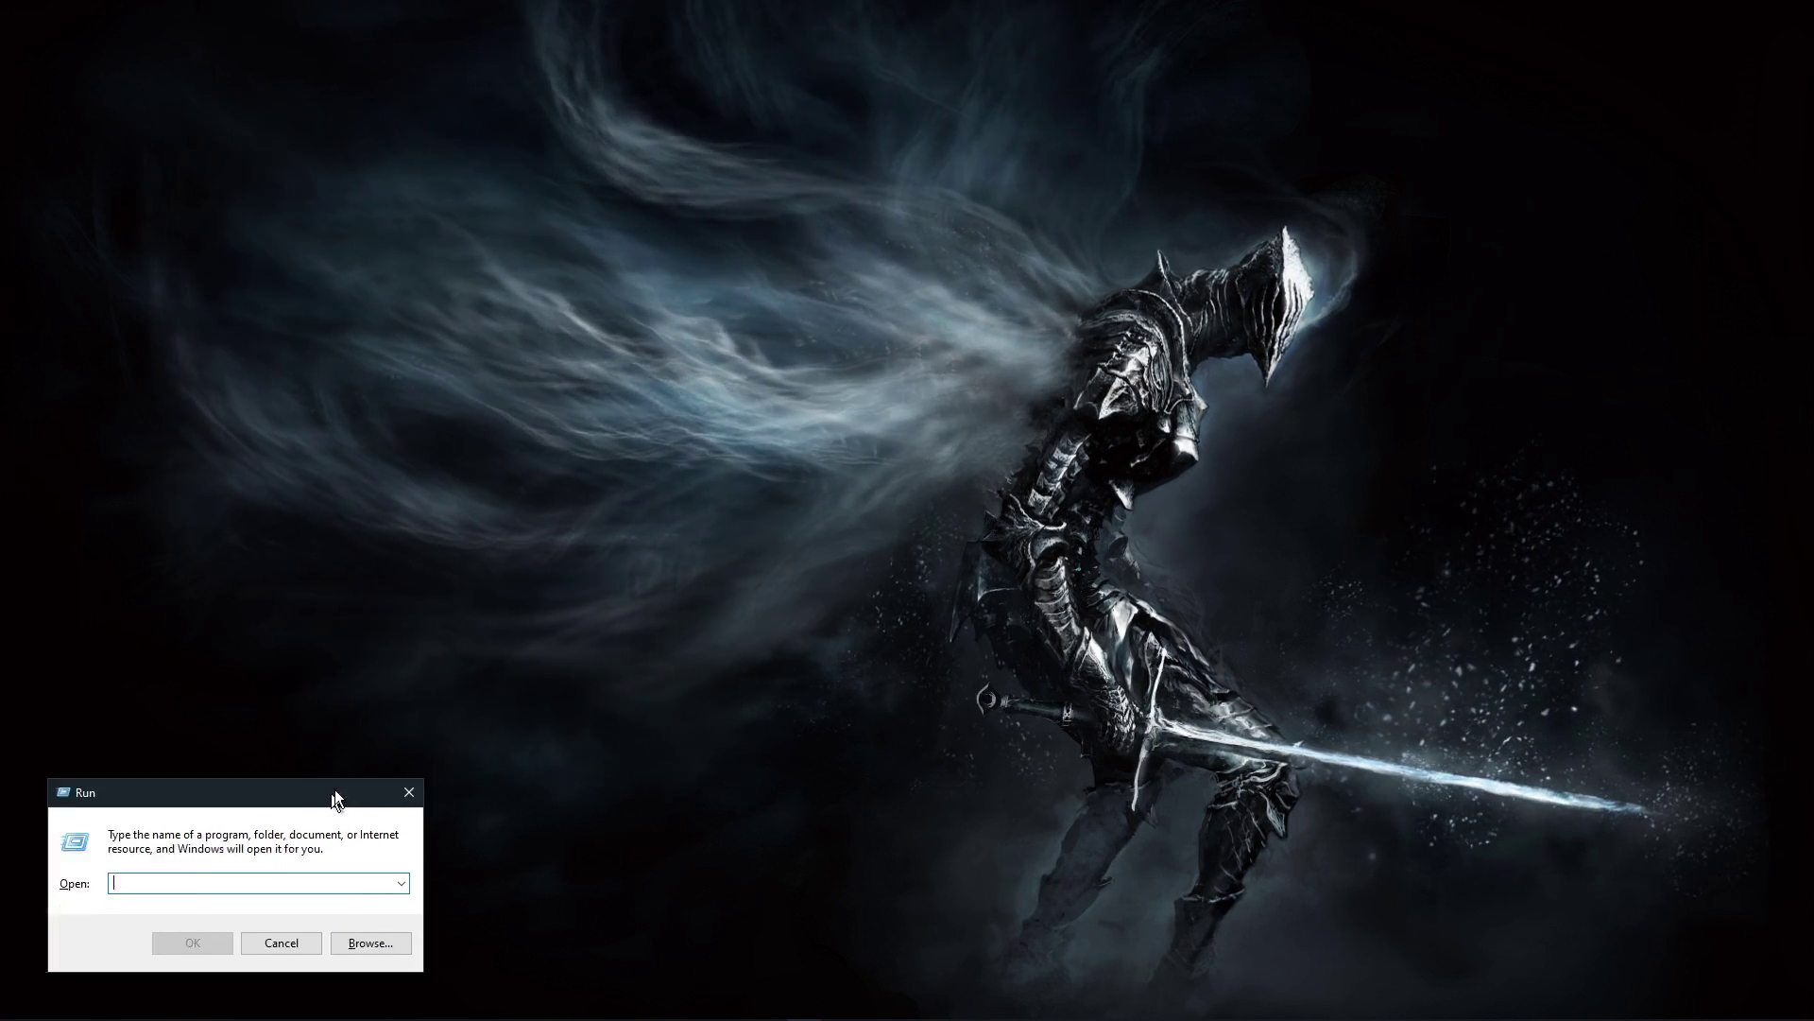
From Control Panel's Network and Internet, open the active Ethernet connection's status
left_click_drag(335, 789, 1020, 400)
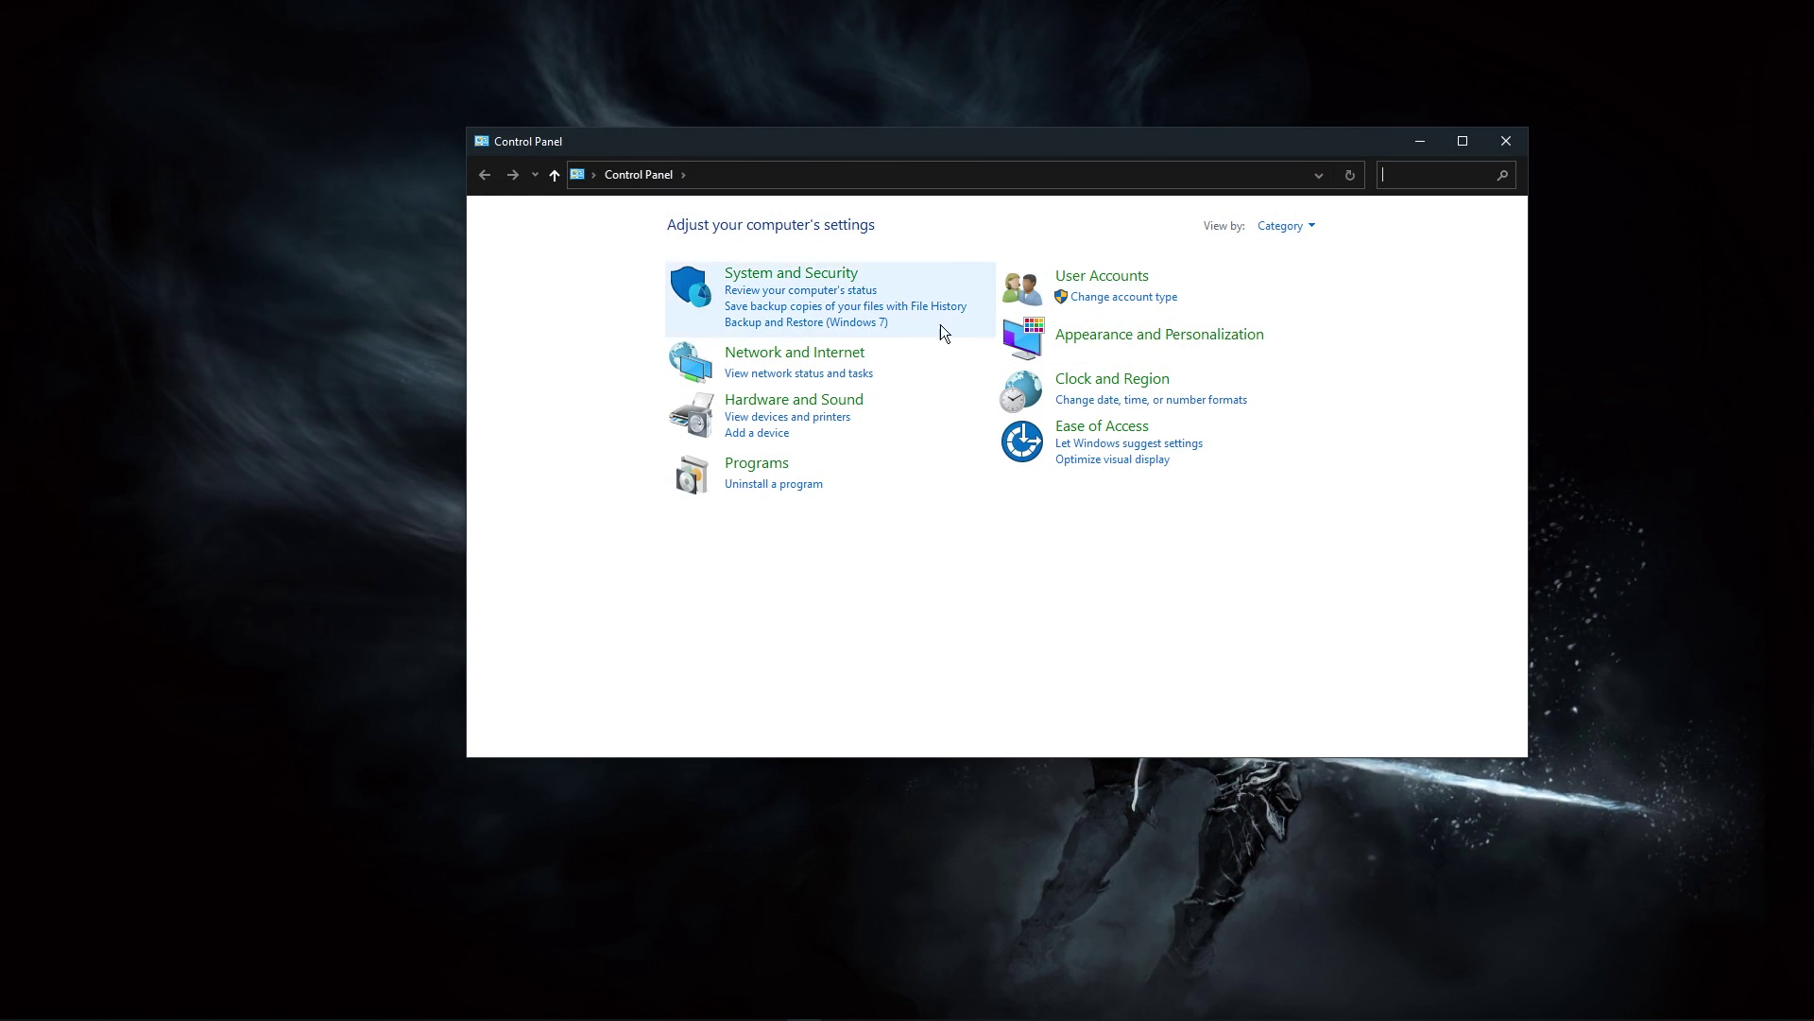
left_click(795, 354)
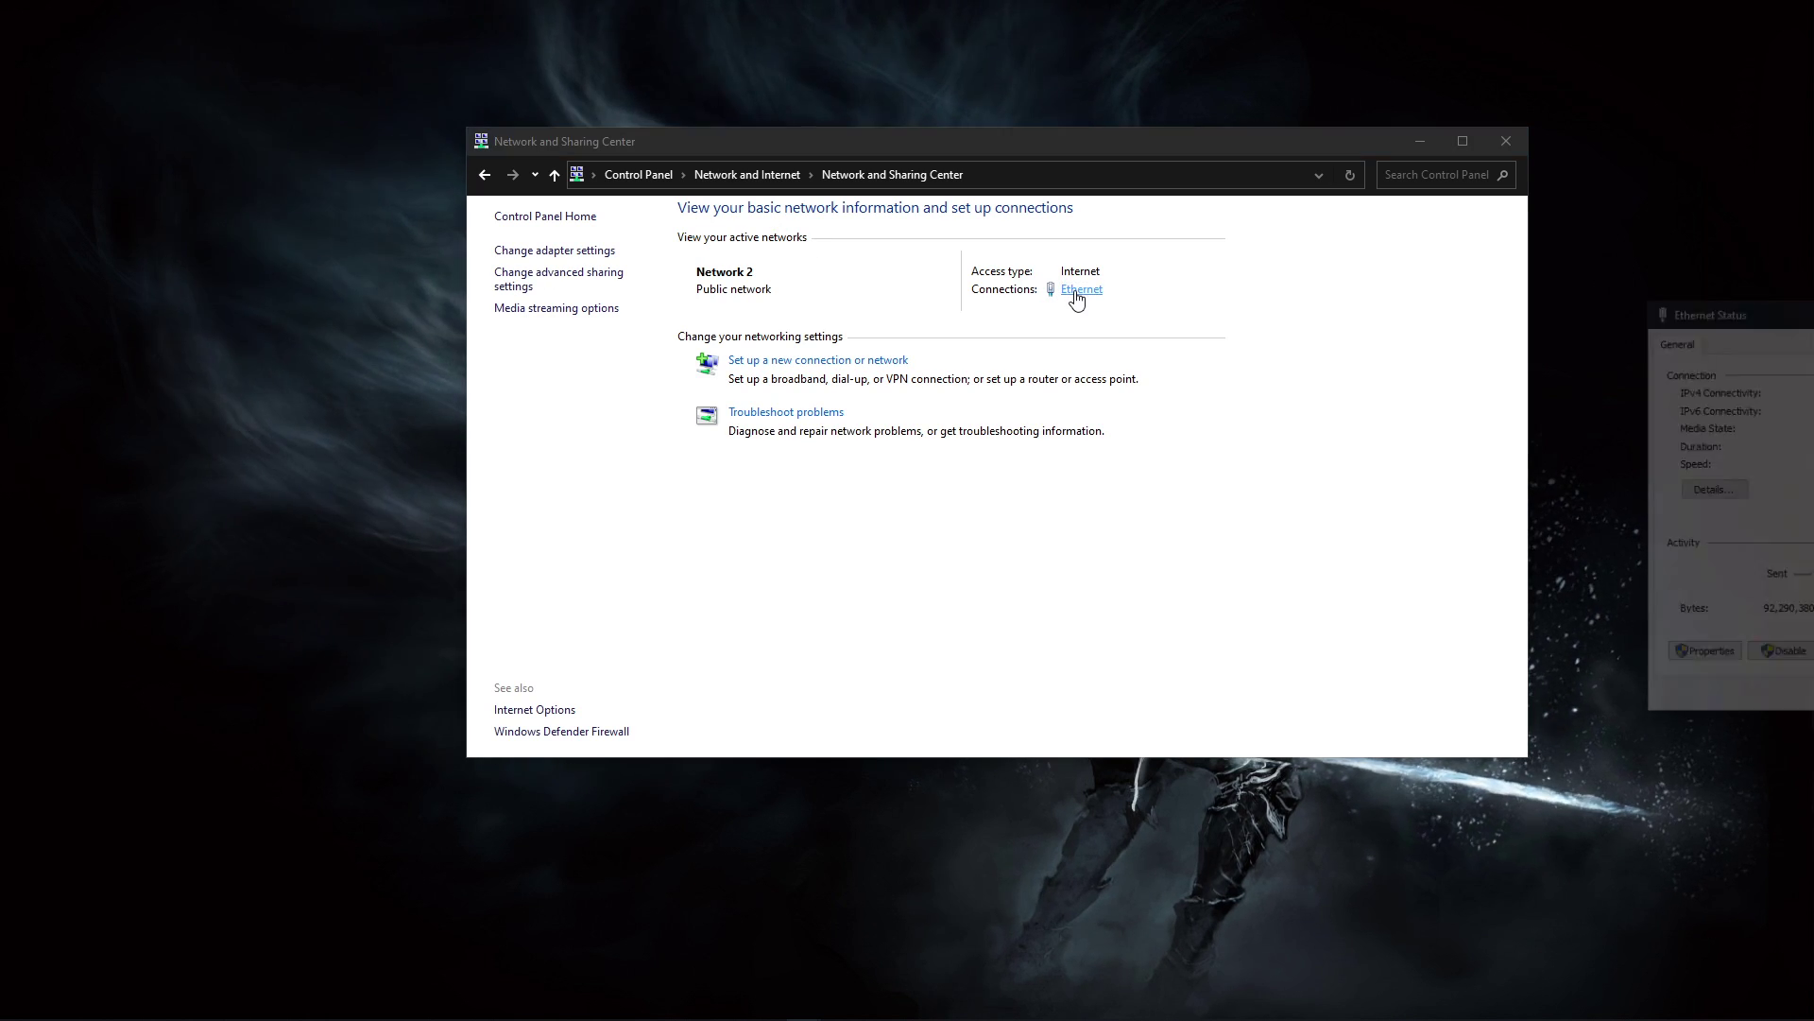
left_click(1505, 140)
left_click_drag(1788, 307, 852, 263)
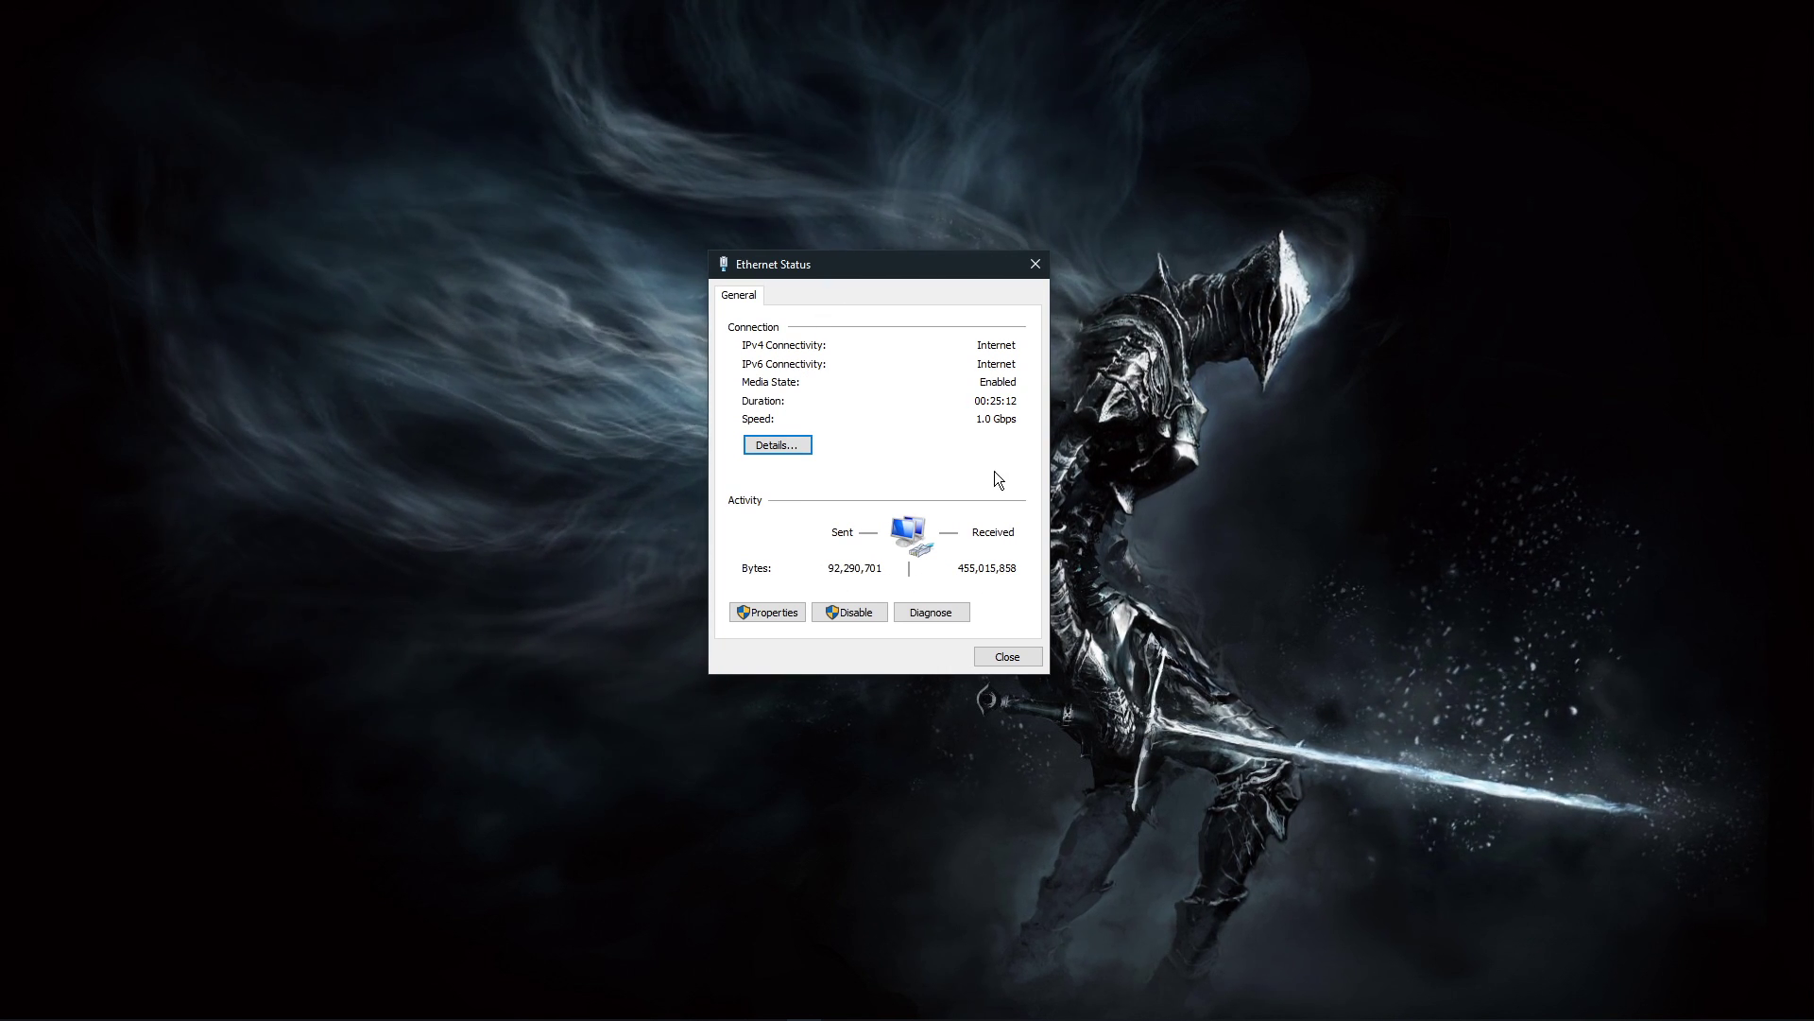
Set the Ethernet IPv4 DNS servers to 8.8.8.8 and 8.8.4.4 and confirm
left_click(784, 617)
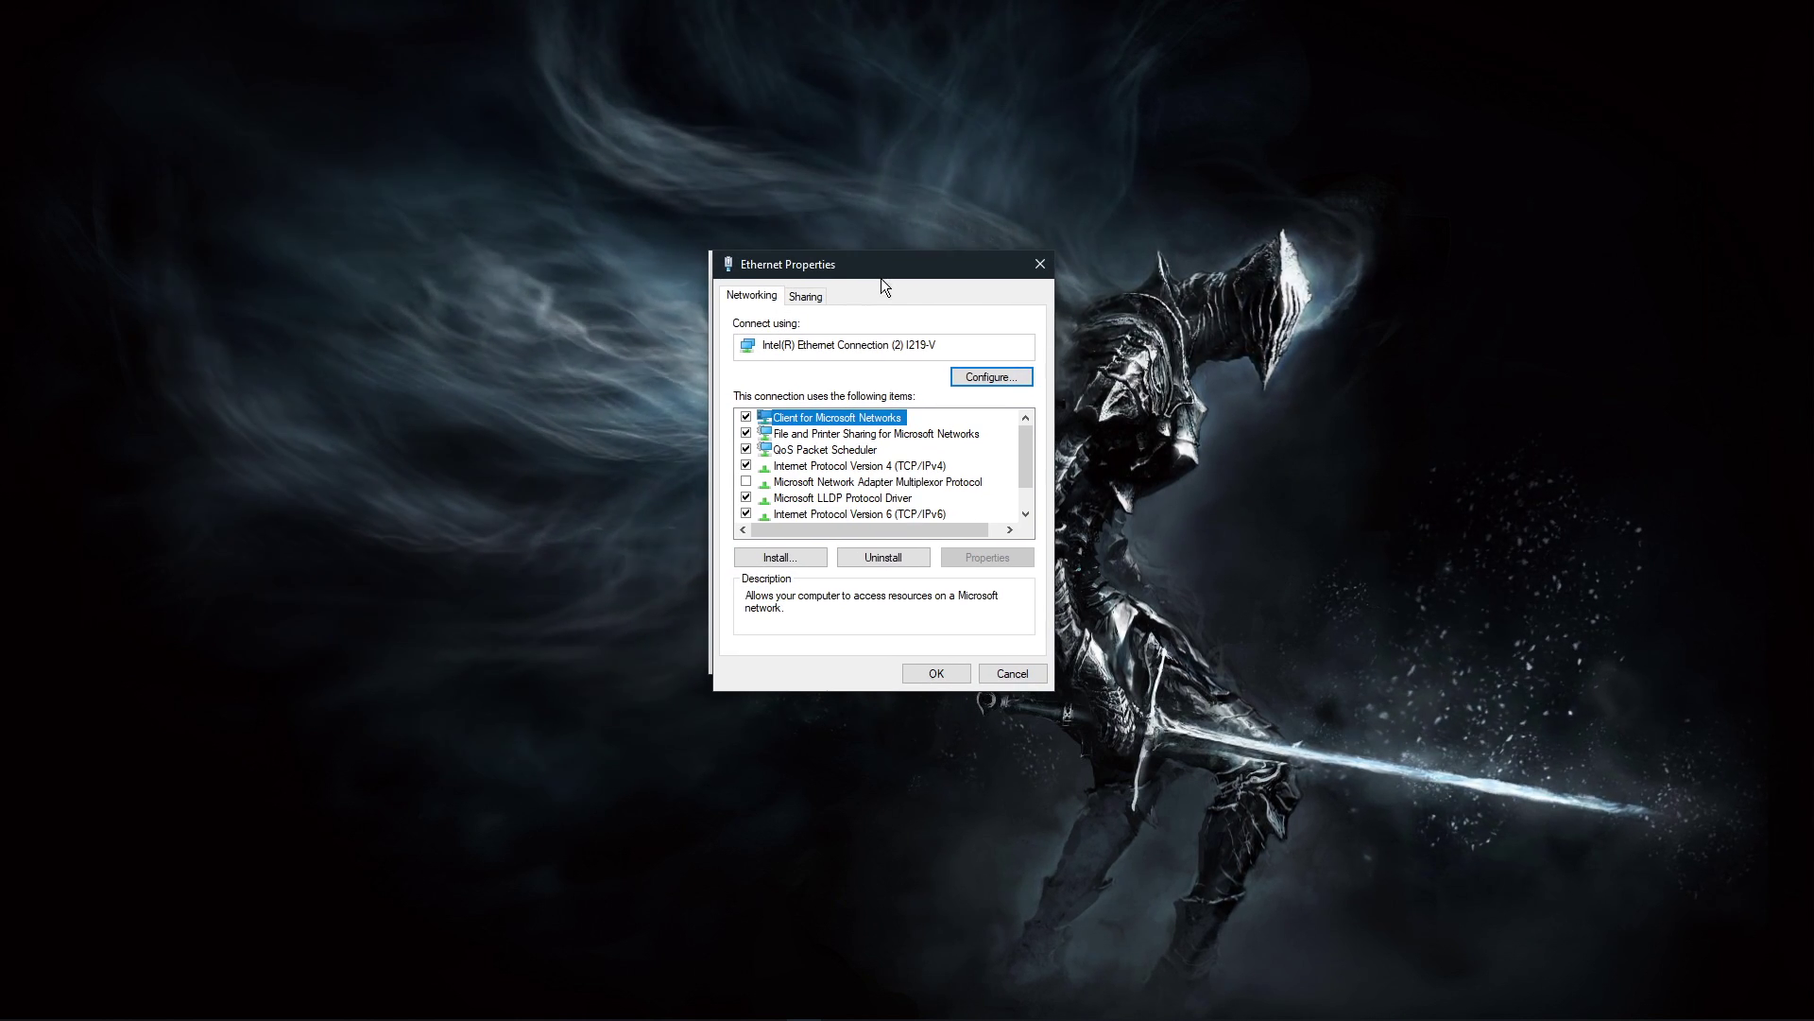
left_click(864, 464)
double_click(942, 464)
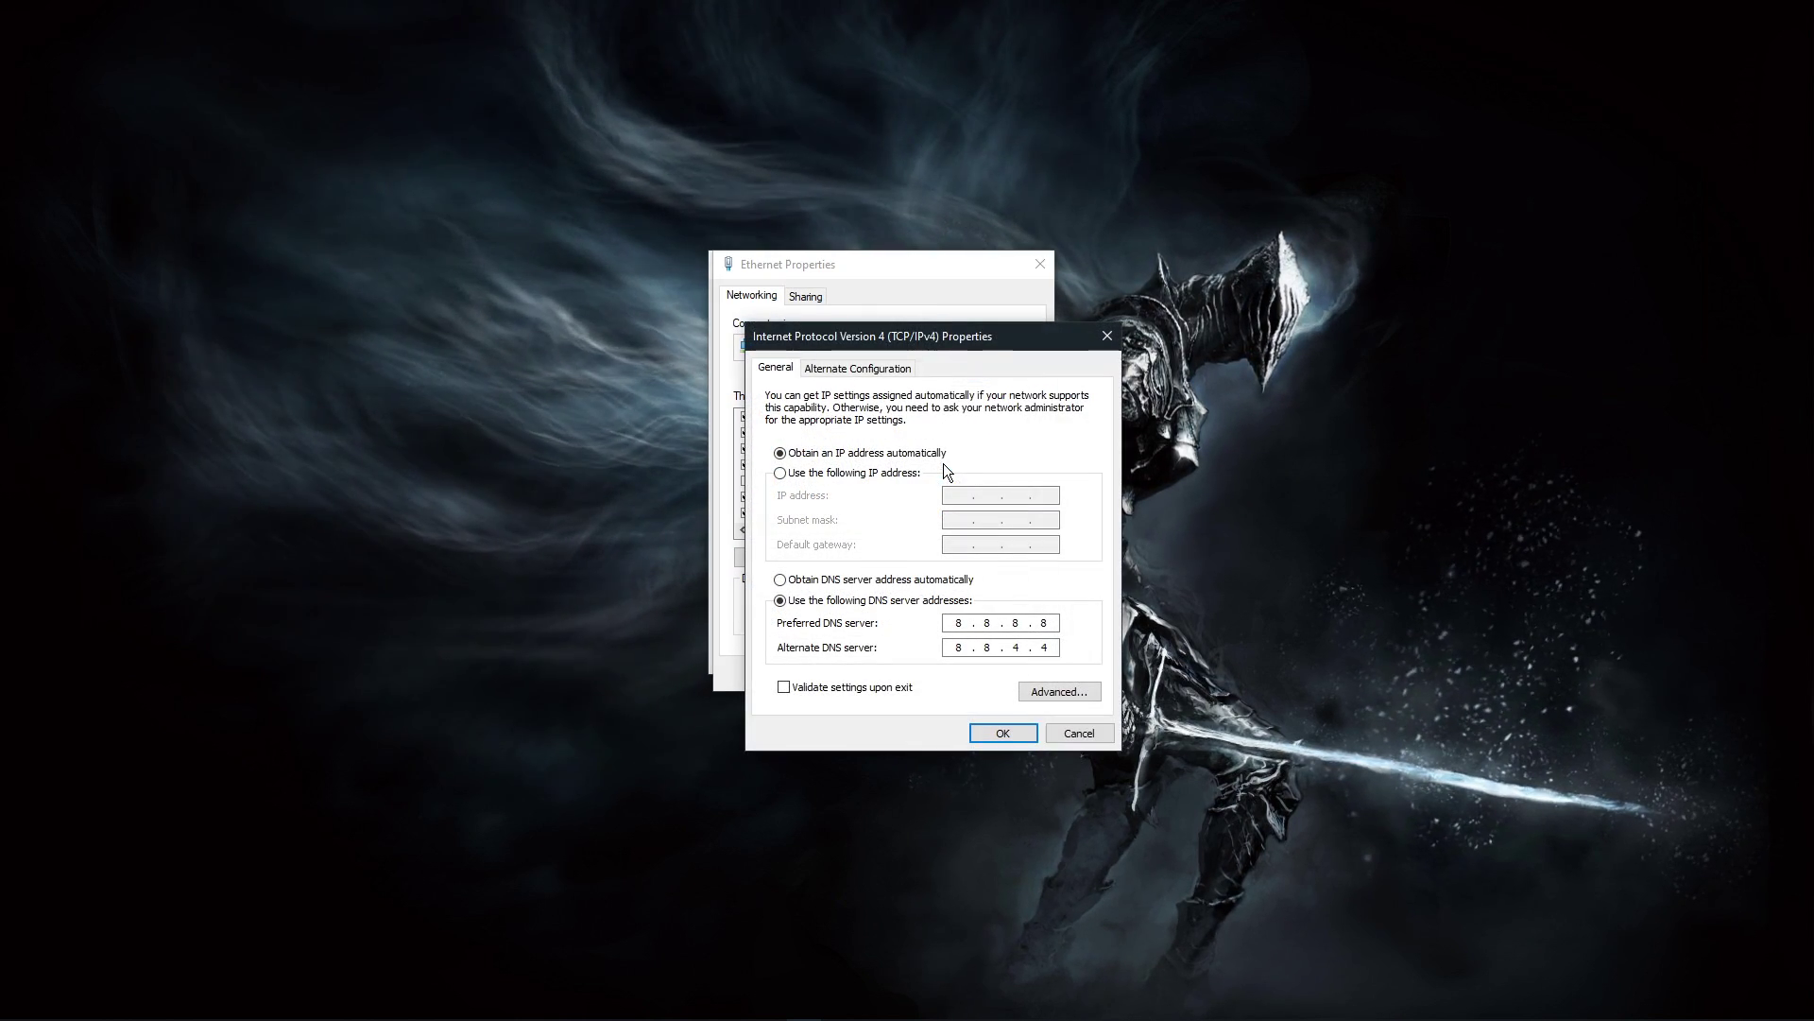
left_click_drag(988, 339, 935, 271)
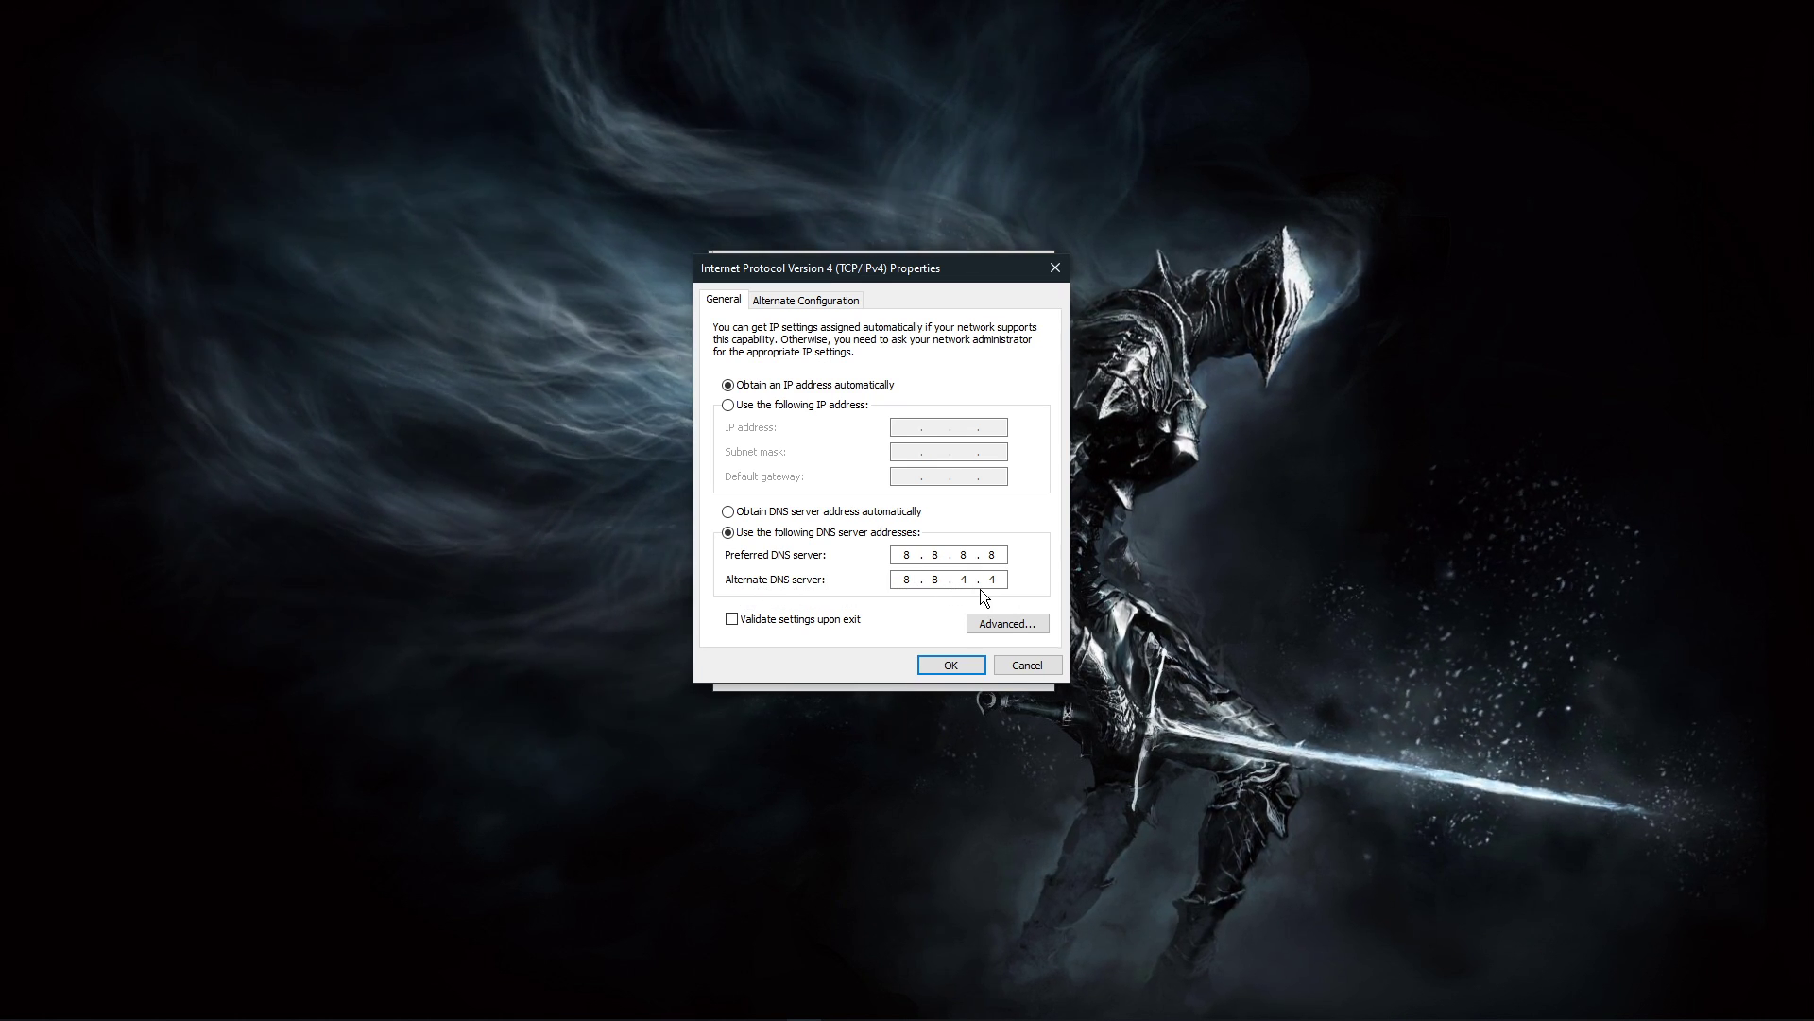
left_click(951, 665)
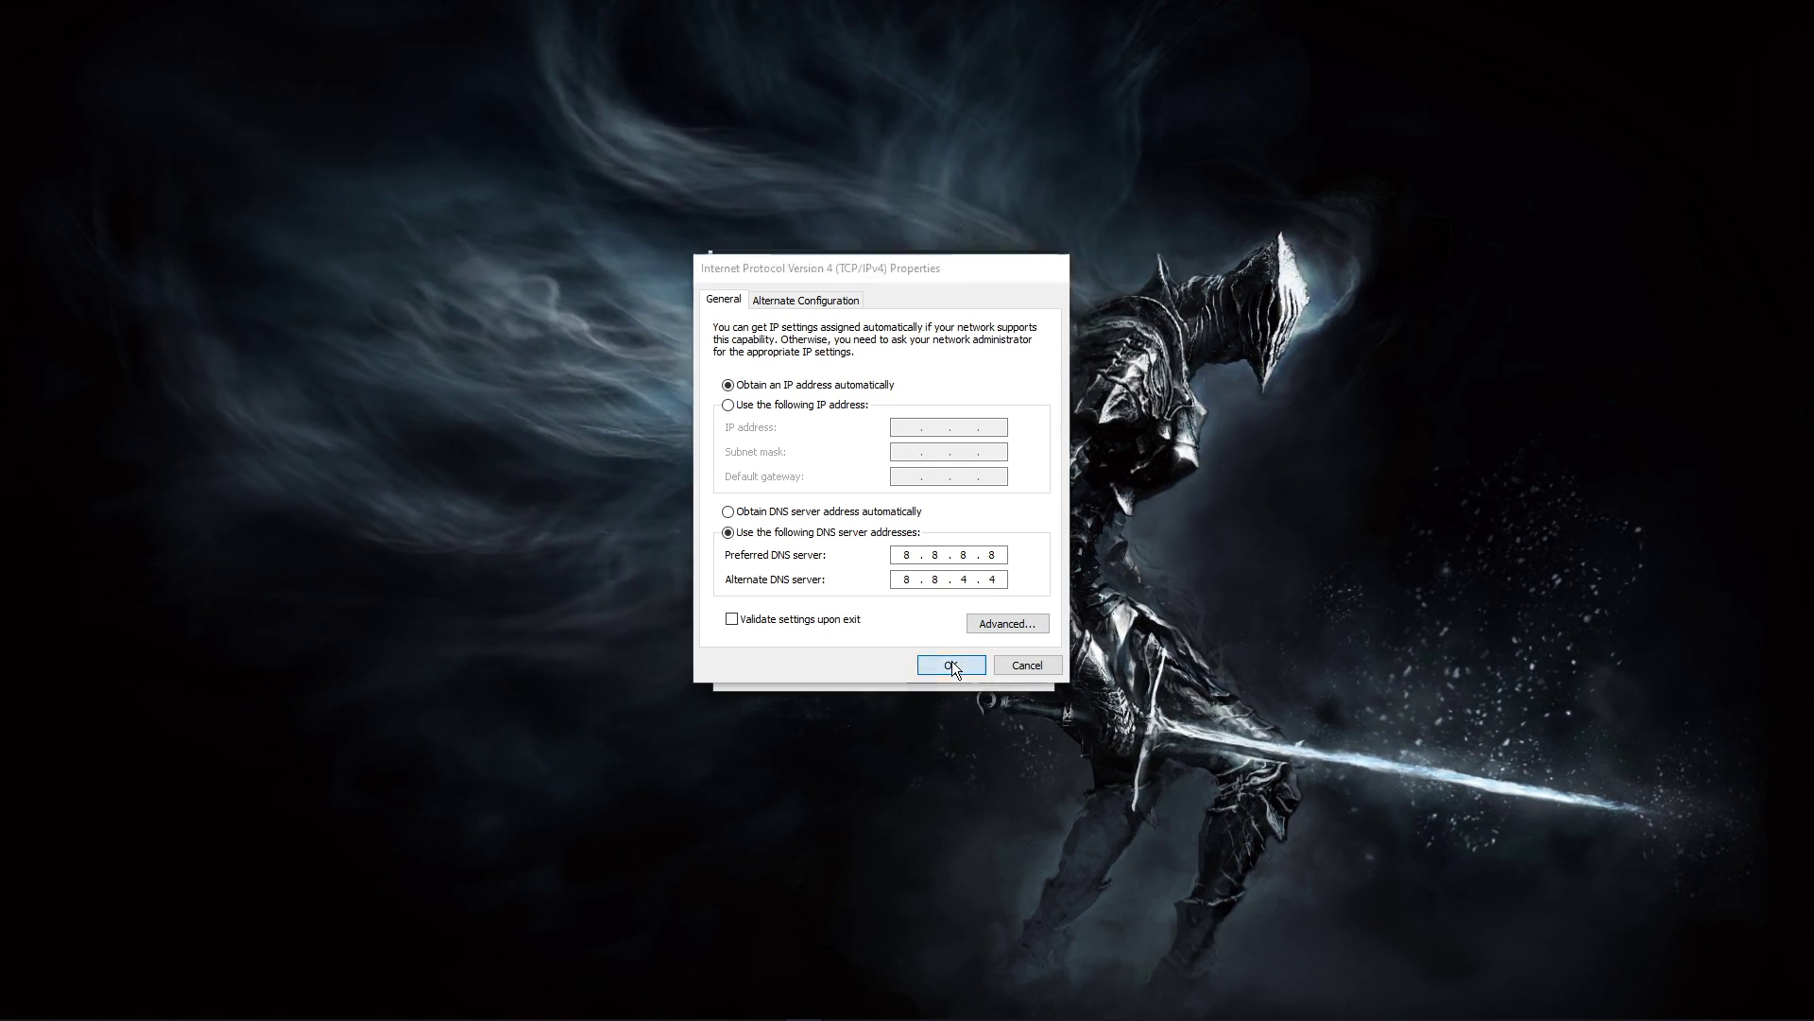
Close Ethernet properties keeping changes and bring up Task Manager's Processes list from the taskbar
left_click(952, 670)
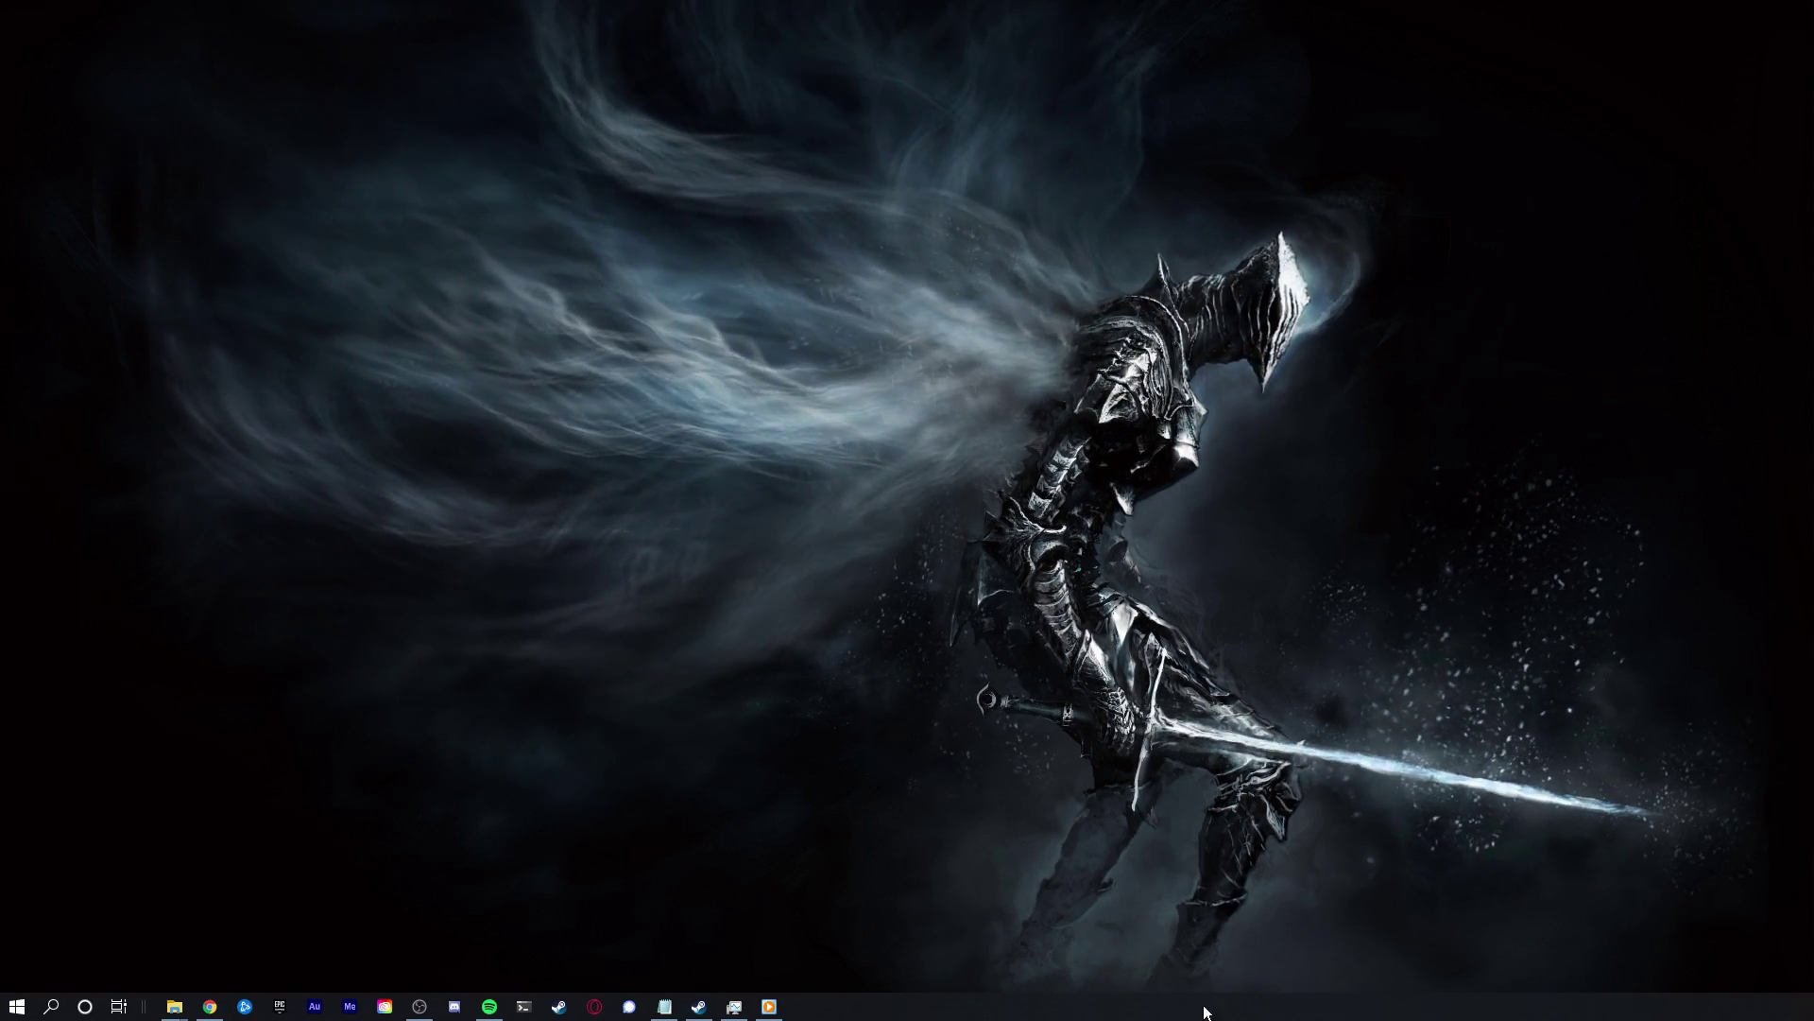
right_click(1204, 1011)
left_click(1201, 915)
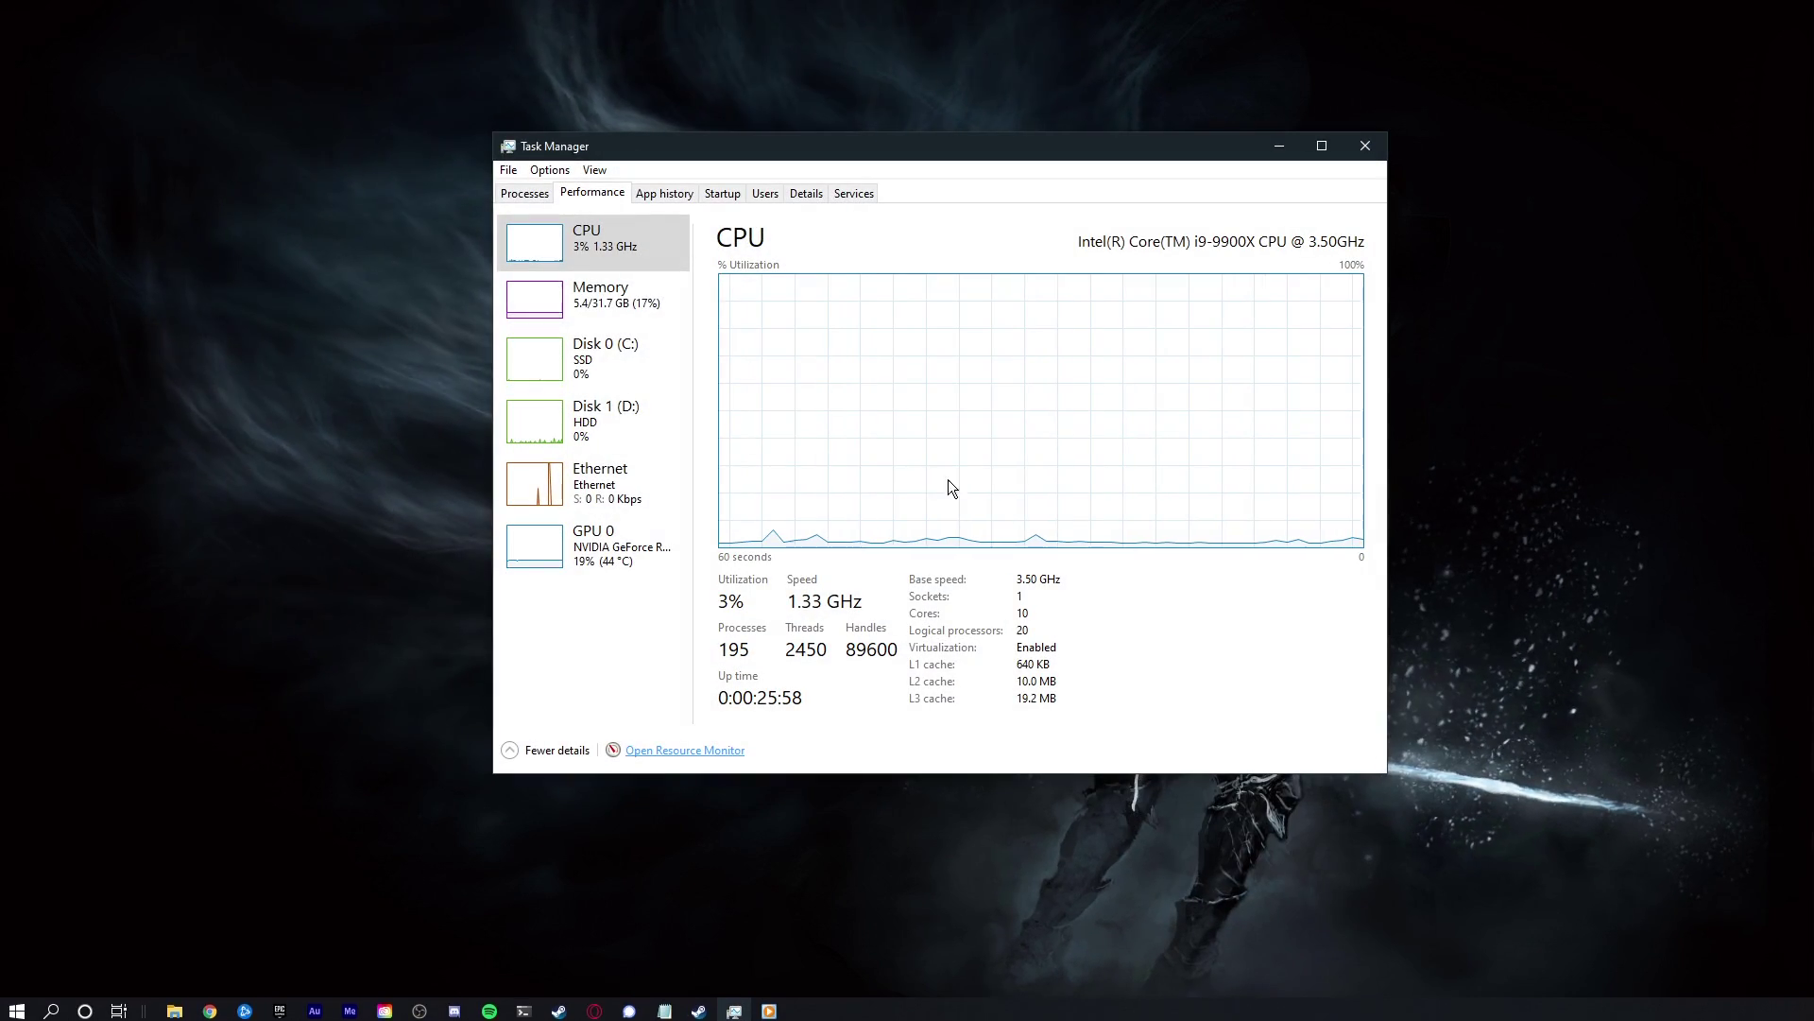
left_click(525, 194)
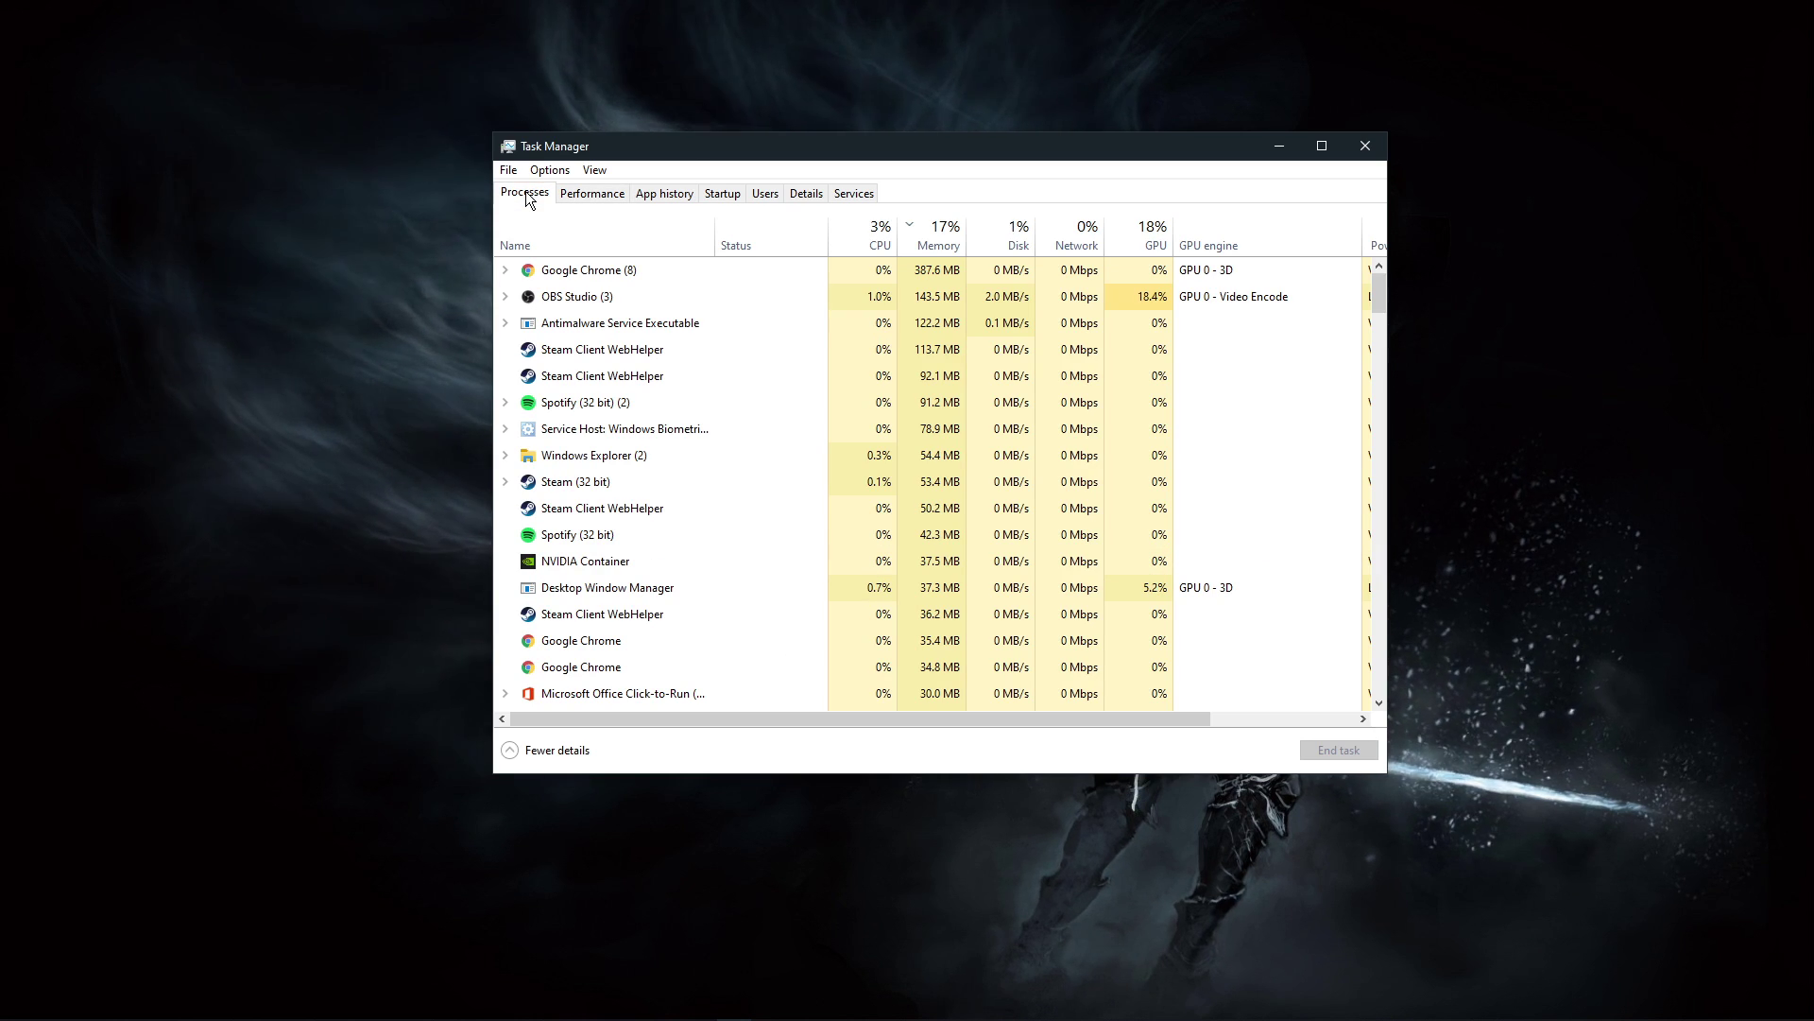
Sort the running processes by memory use, highest first
left_click(949, 227)
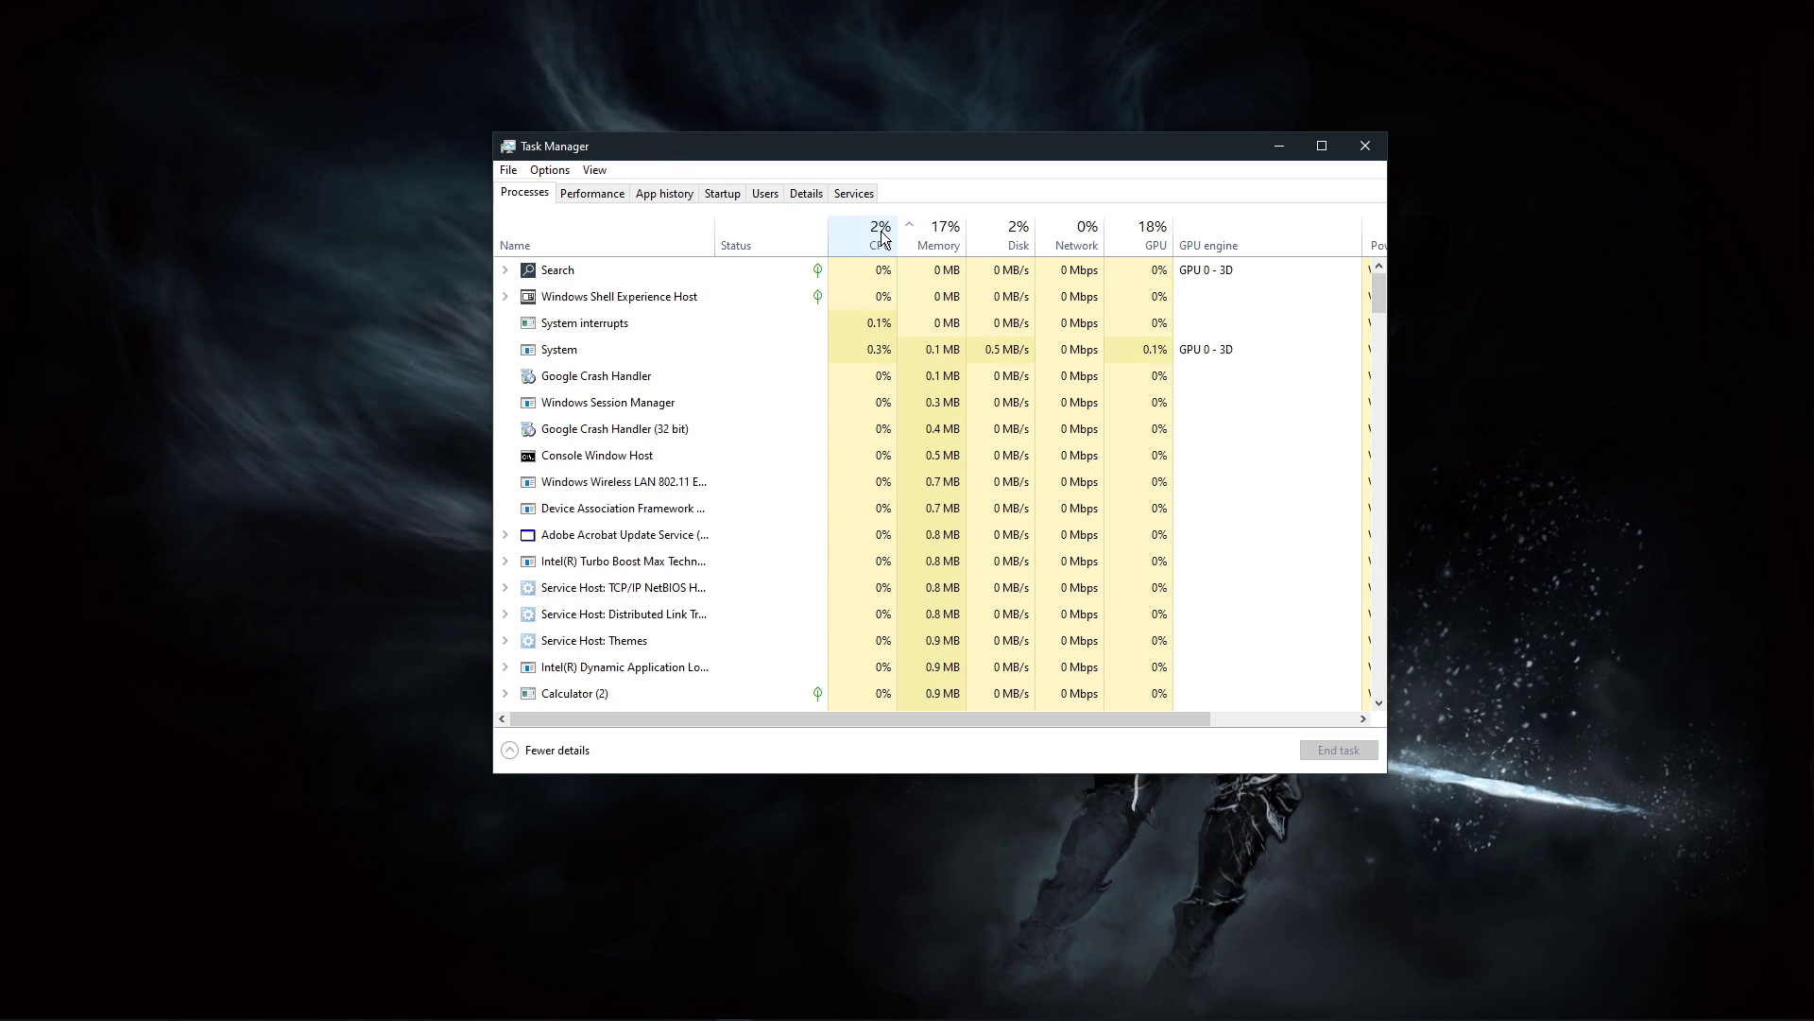
left_click(882, 237)
left_click(921, 231)
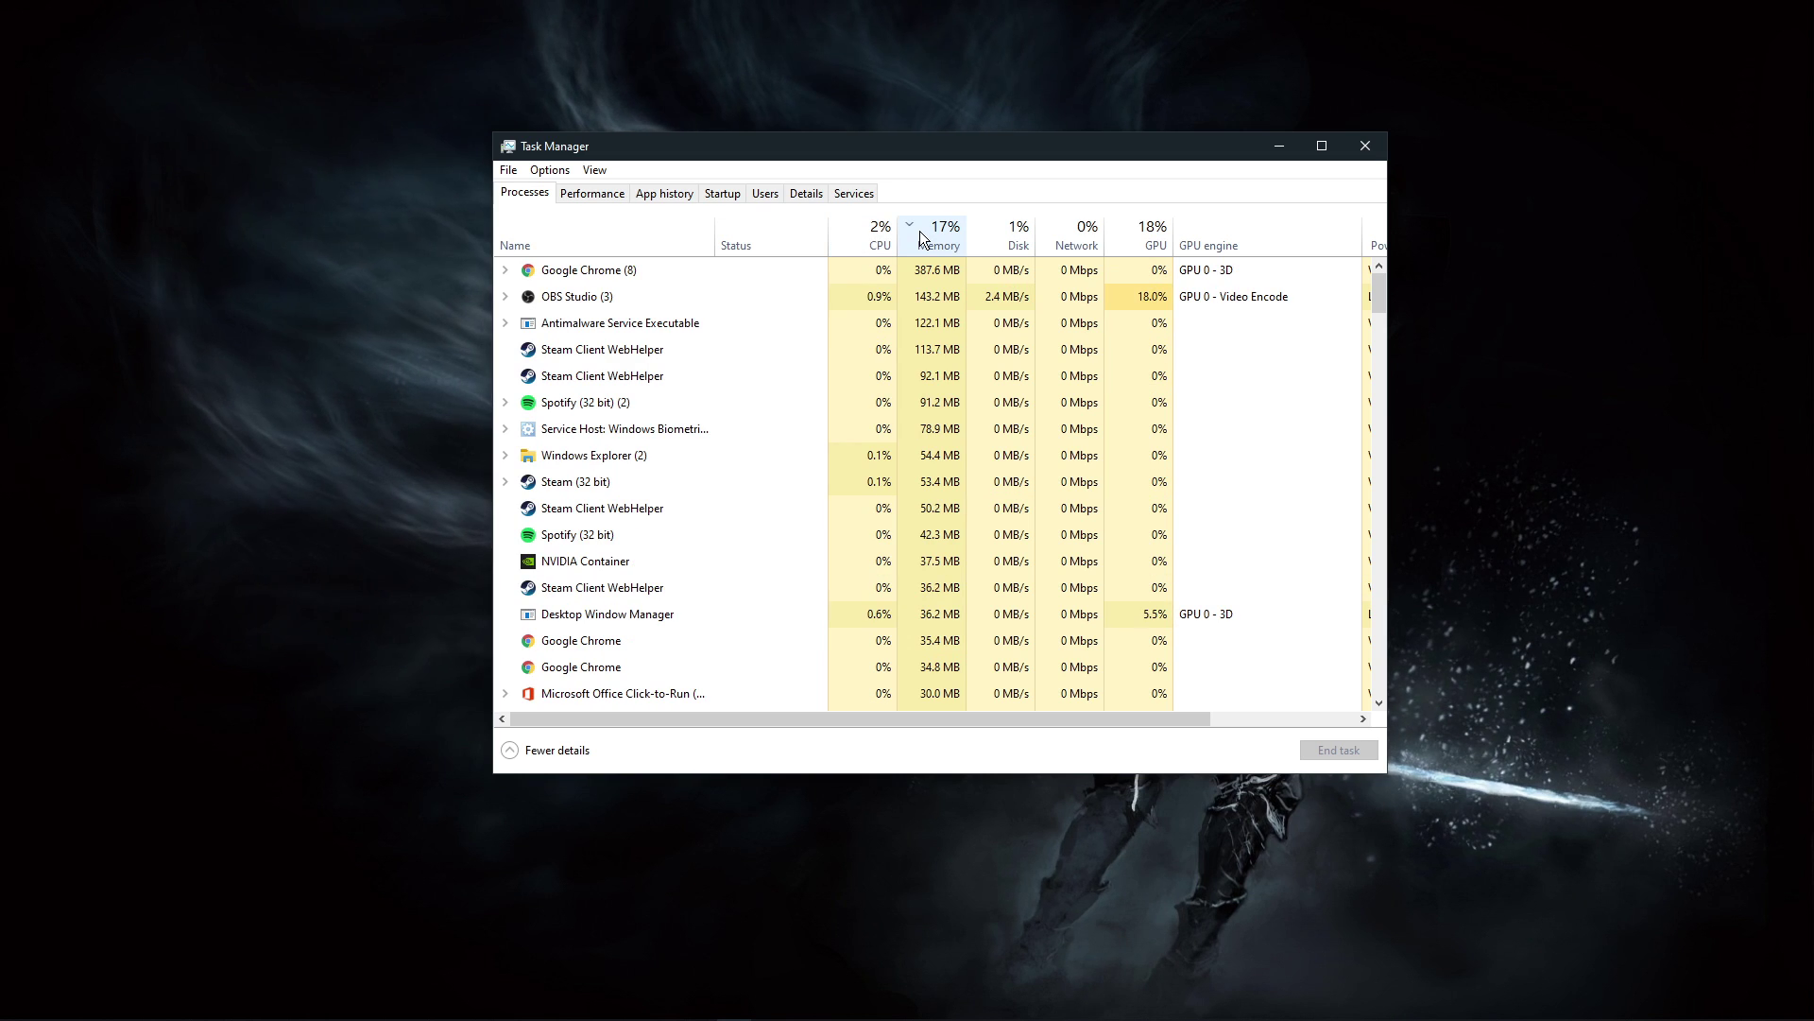
scroll(739, 452, "down", 2)
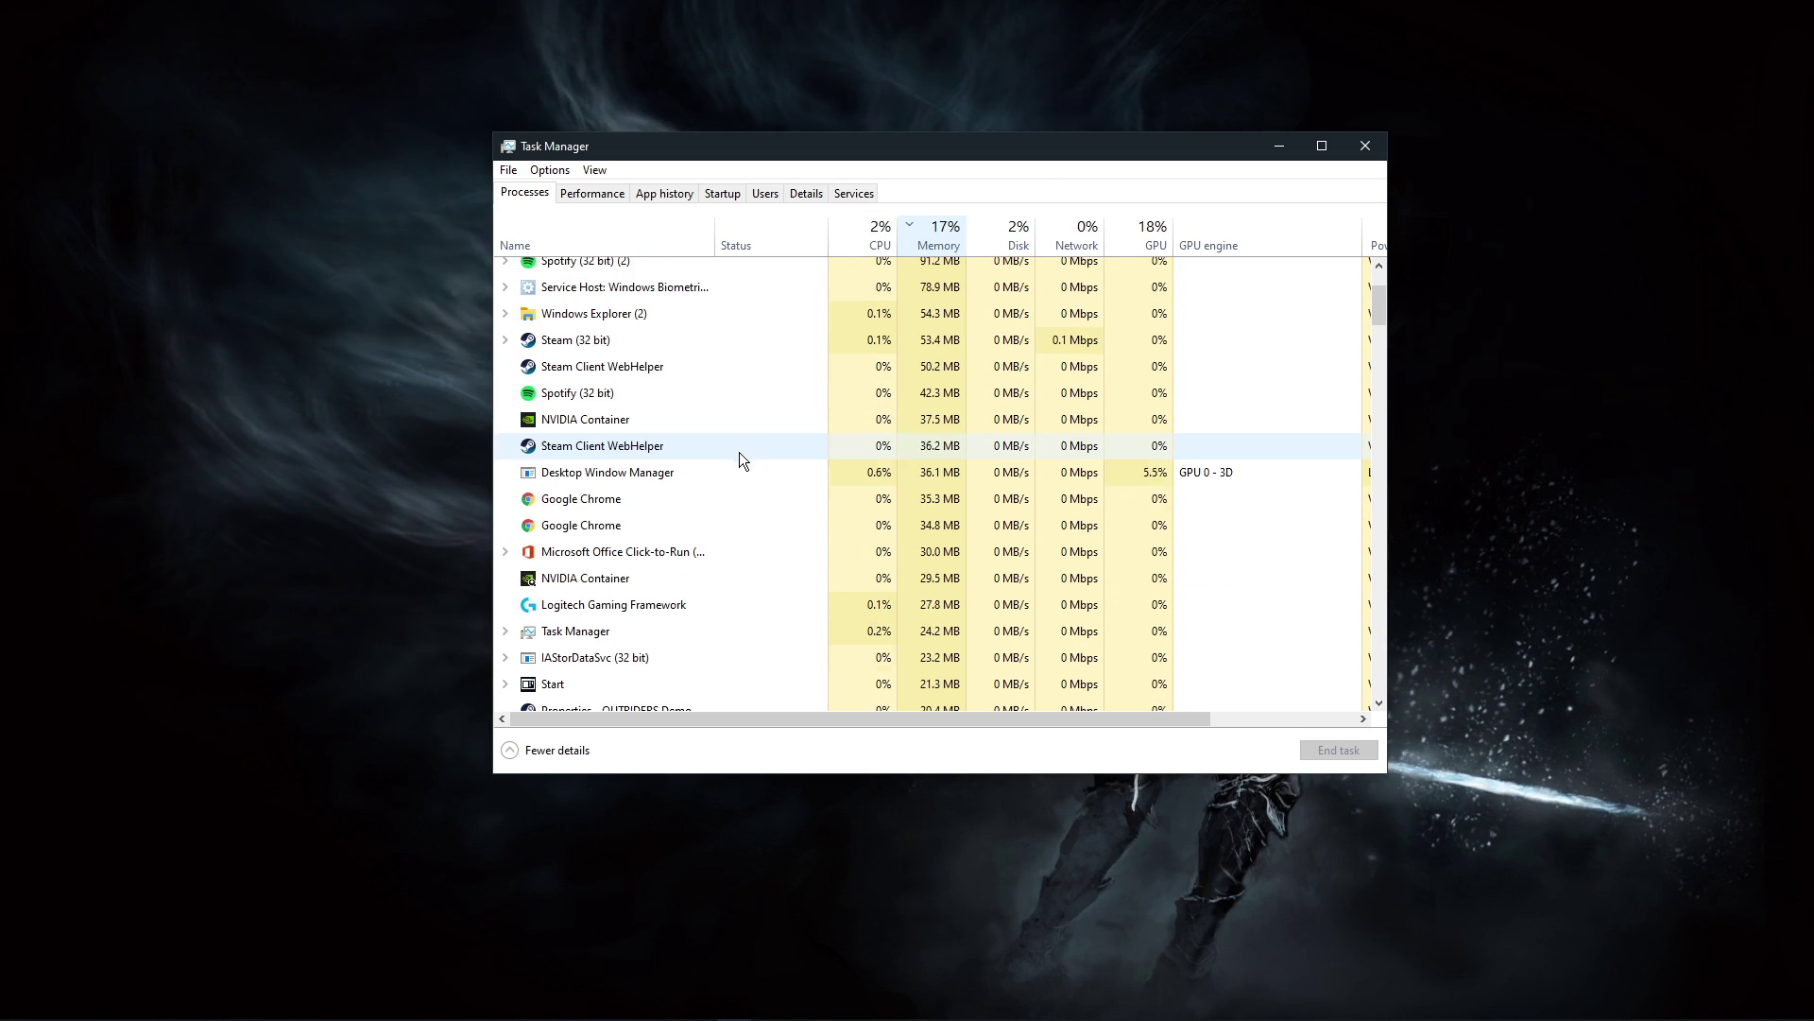
Review End task options for Office Click-to-Run, Steam (32 bit) and Adobe Update Service processes
left_click(747, 563)
right_click(757, 562)
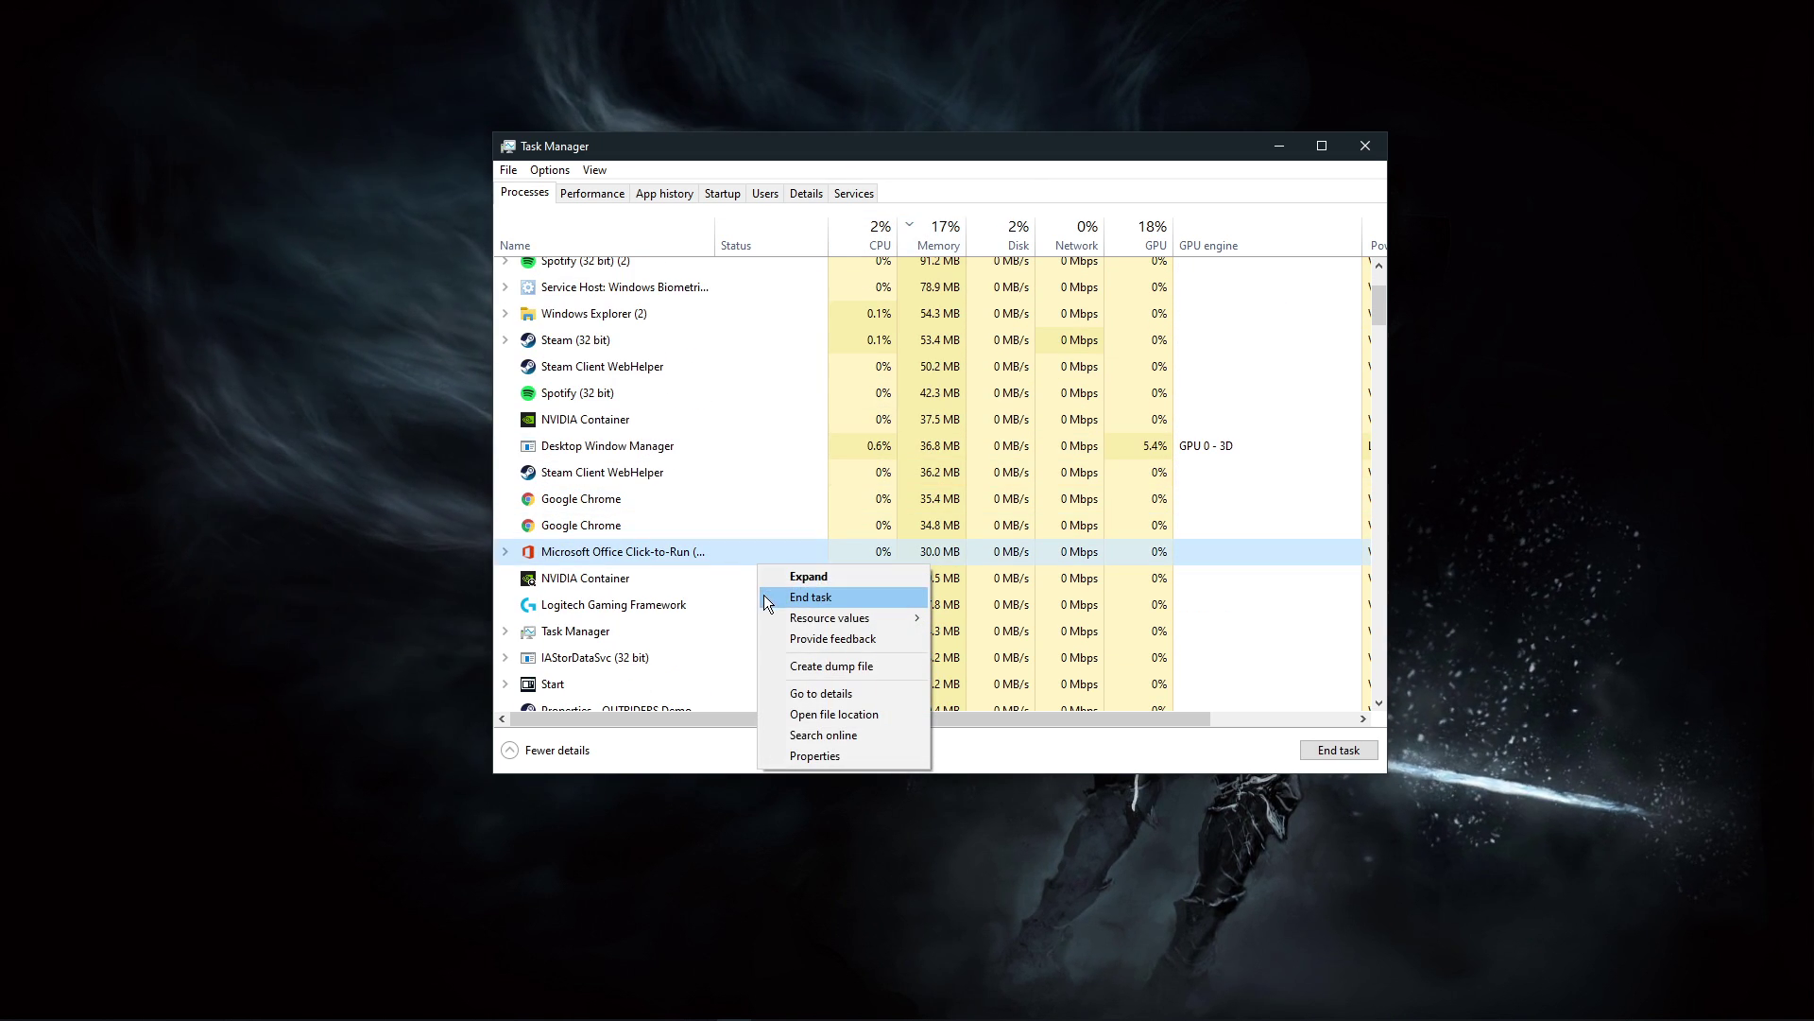
left_click(747, 444)
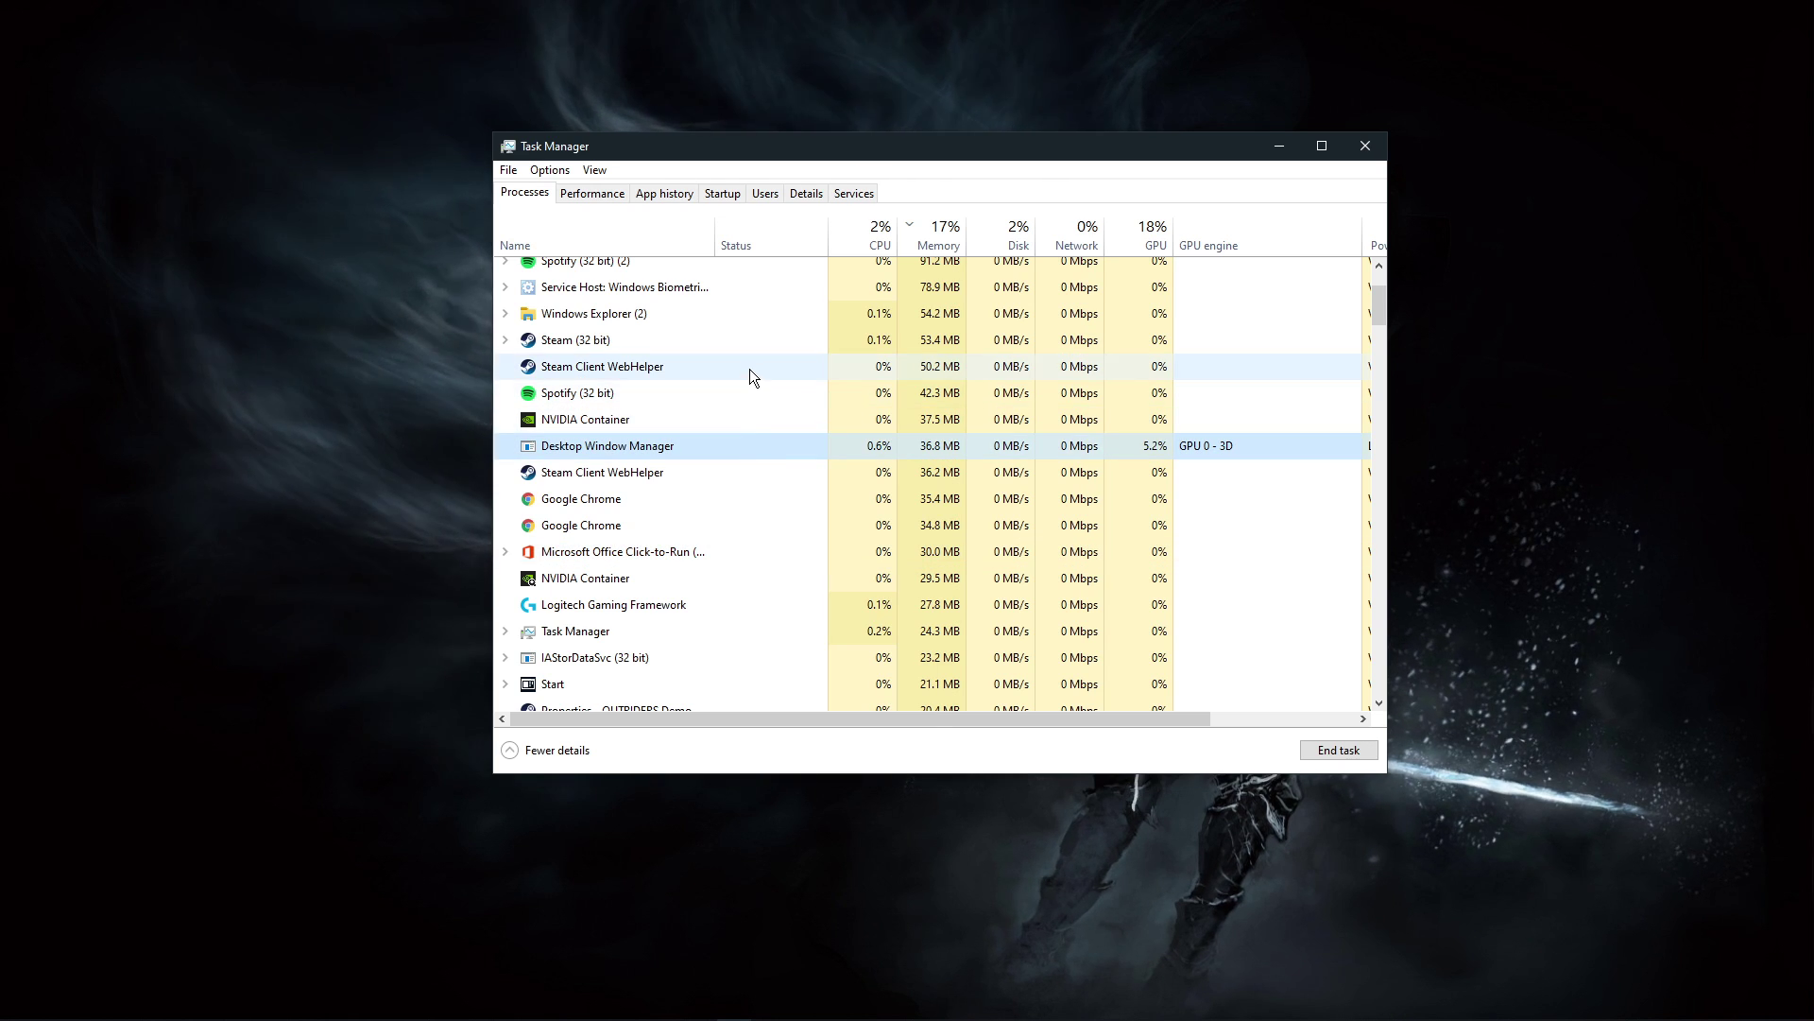
right_click(772, 342)
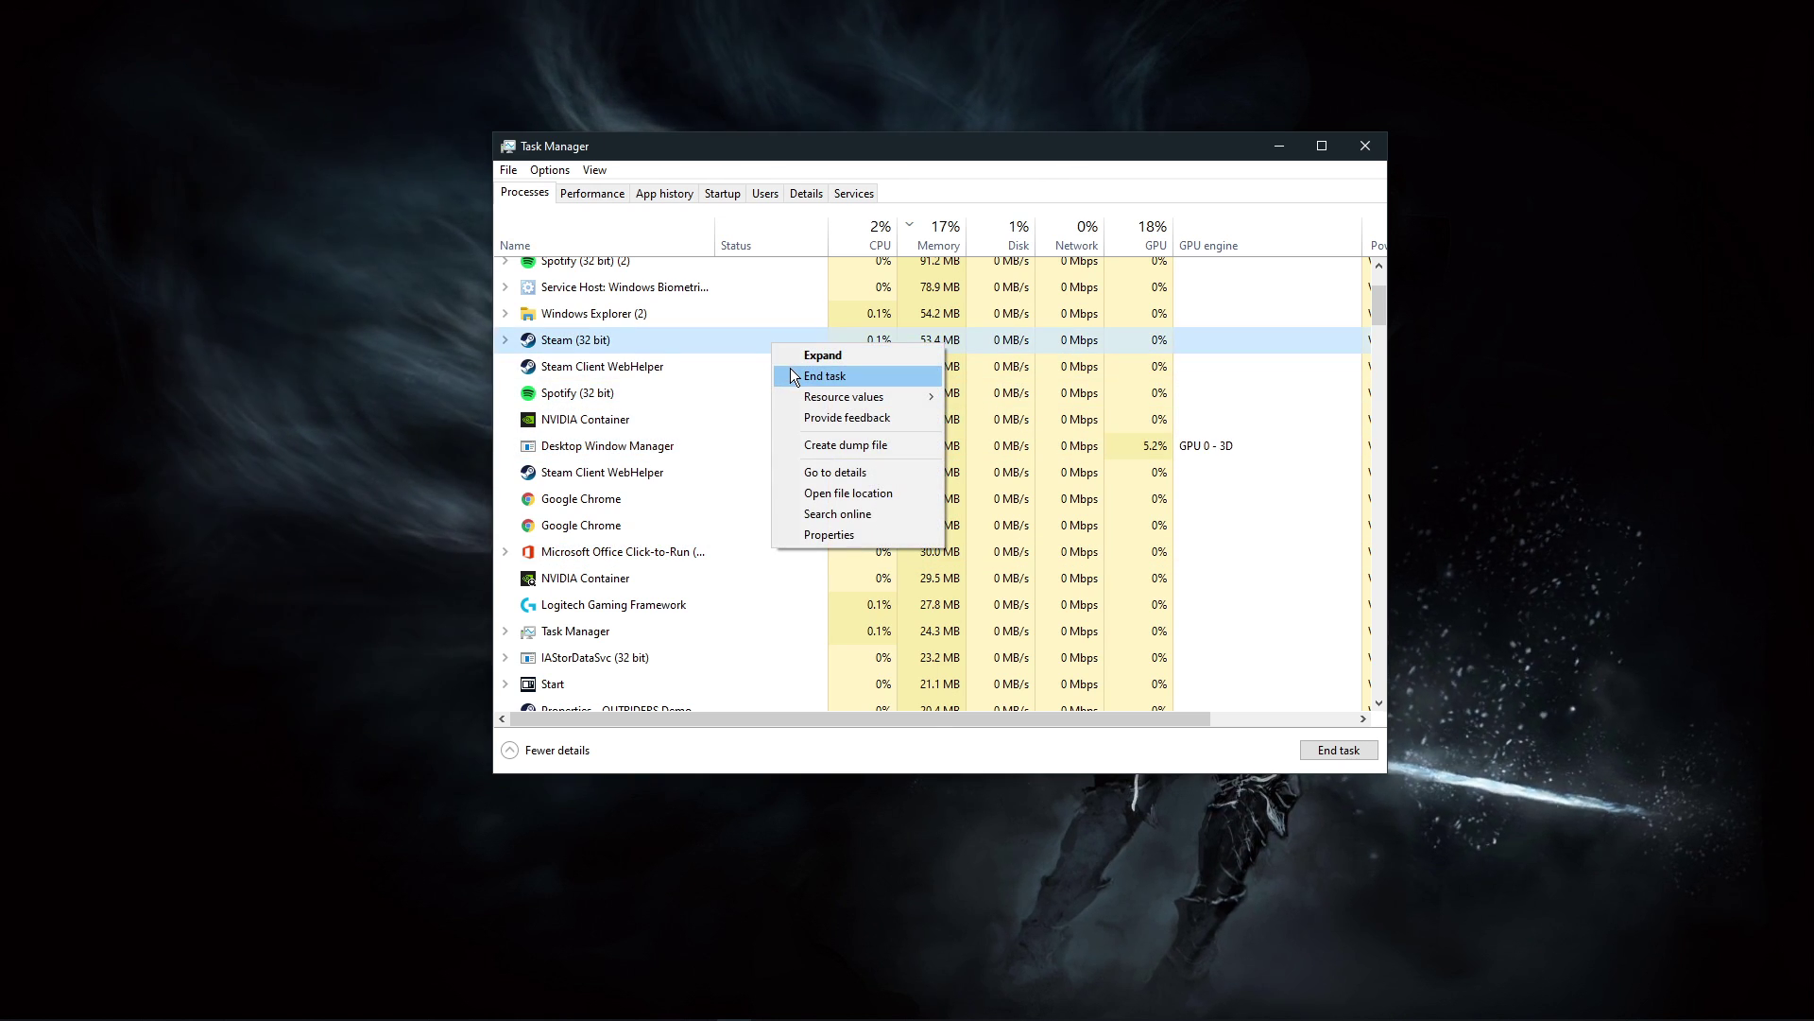
left_click(717, 394)
key("Page_Down")
key("Page_Down")
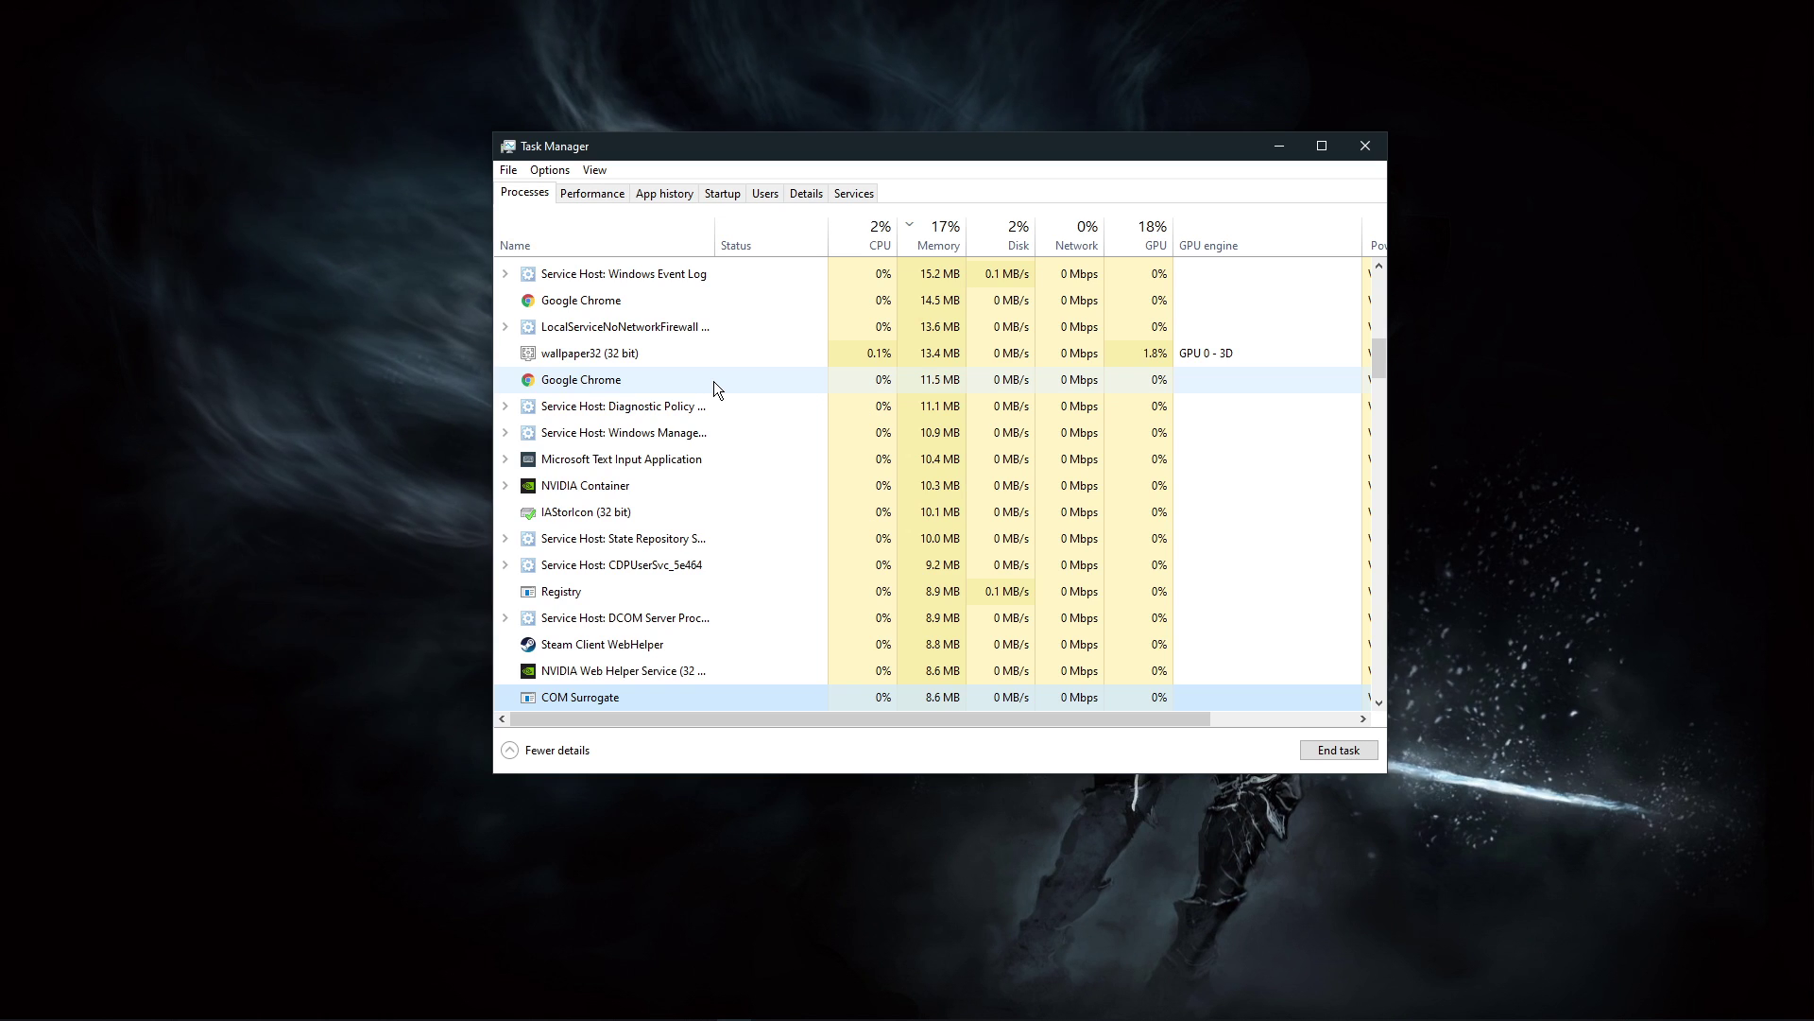
key("Page_Down")
key("Page_Down")
key("Page_Down")
key("Page_Down")
key("Page_Down")
key("Page_Down")
key("Page_Down")
key("Page_Down")
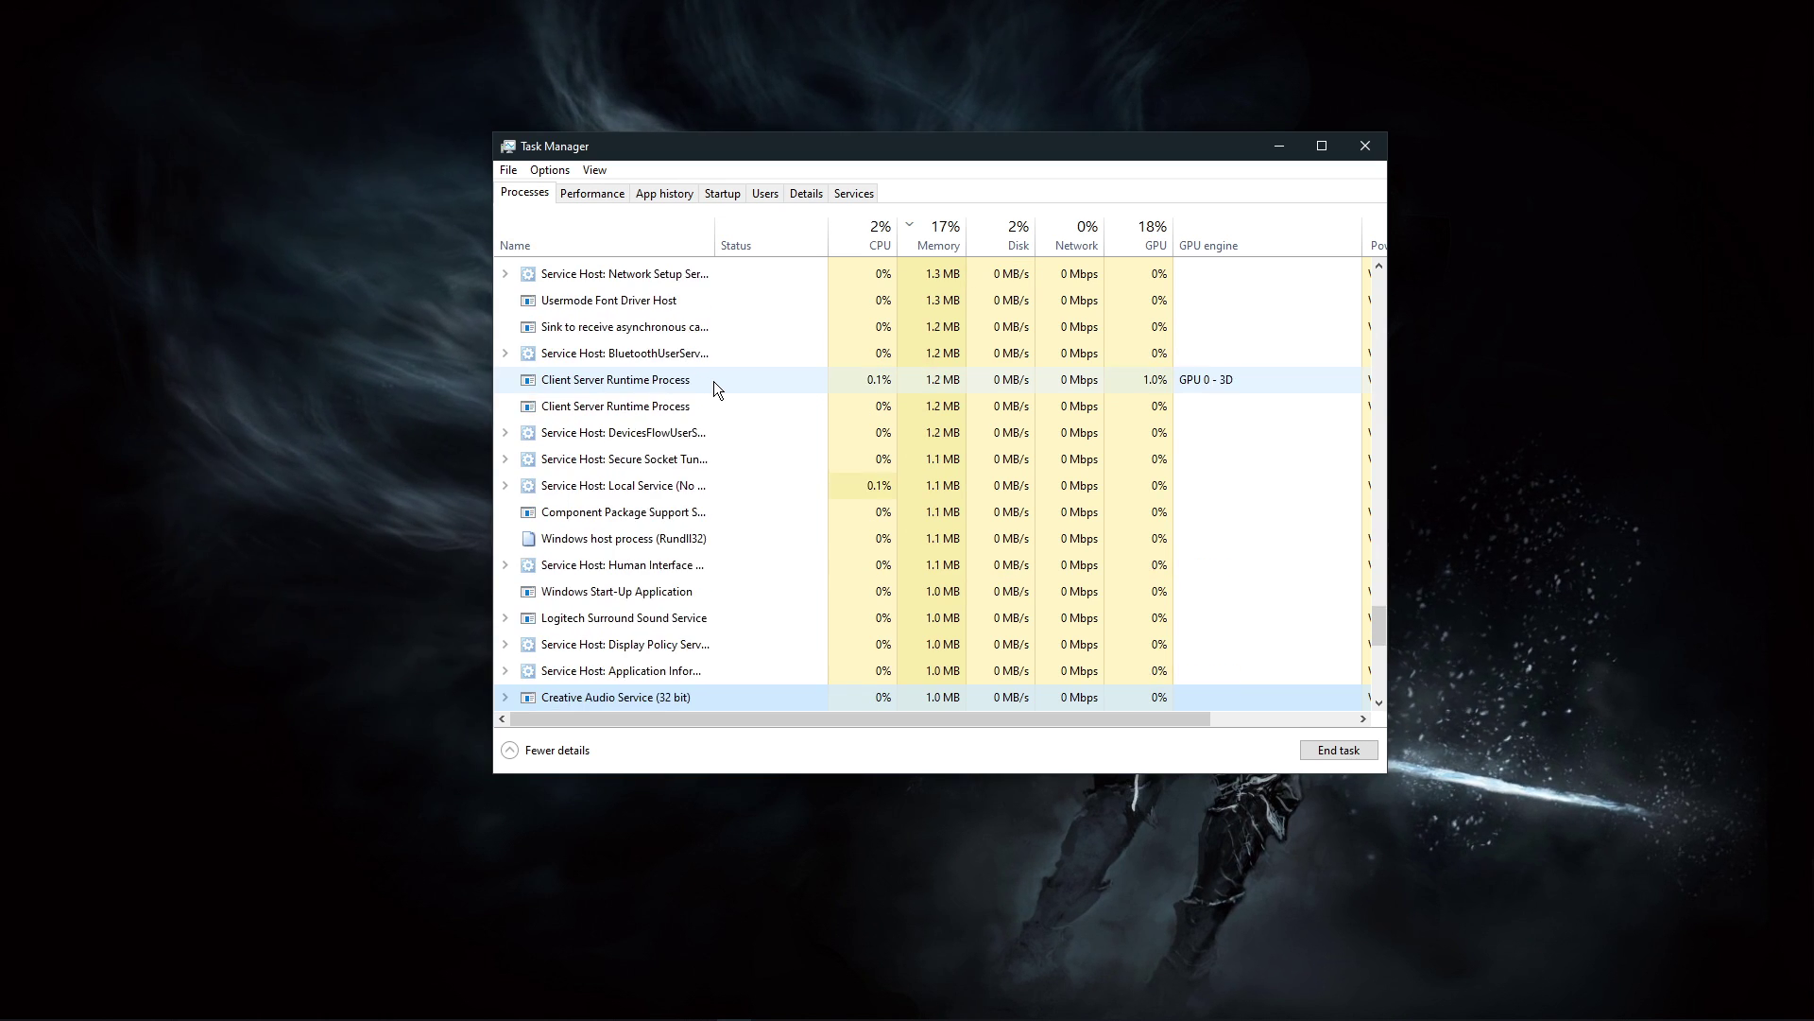
key("Page_Down")
right_click(689, 405)
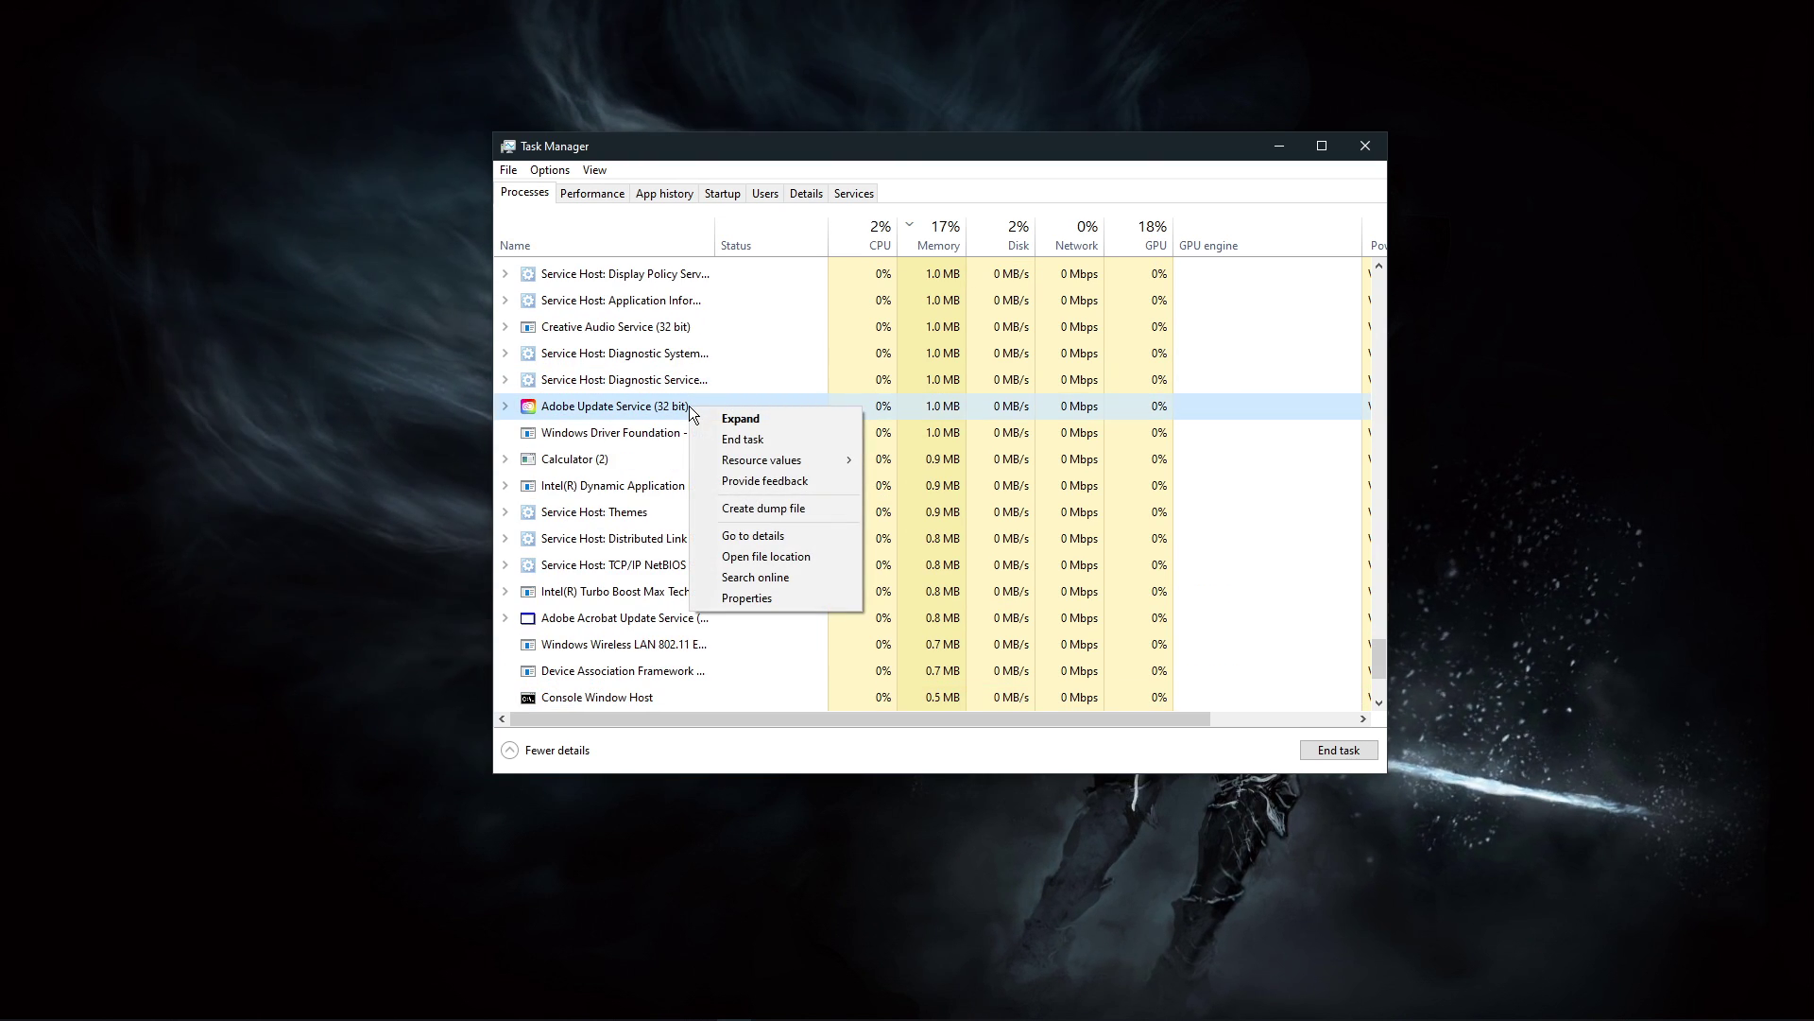
left_click(759, 386)
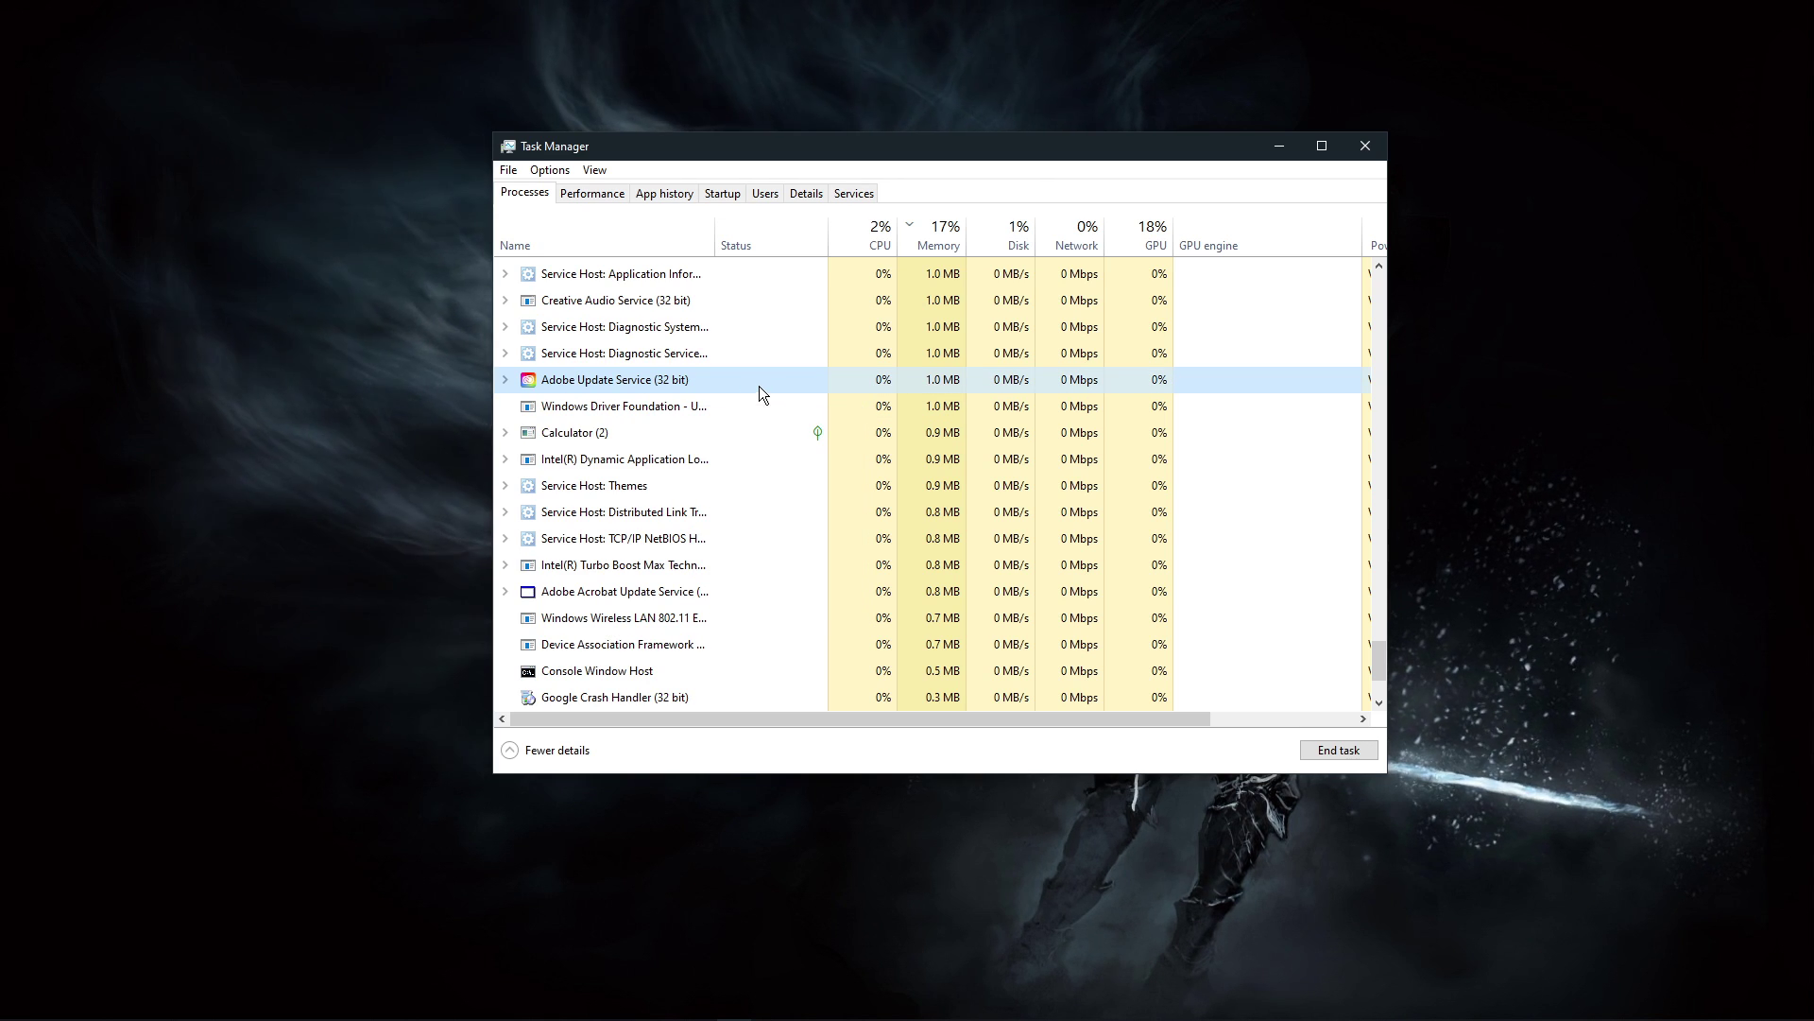
Close Task Manager back to the desktop
left_click(1361, 145)
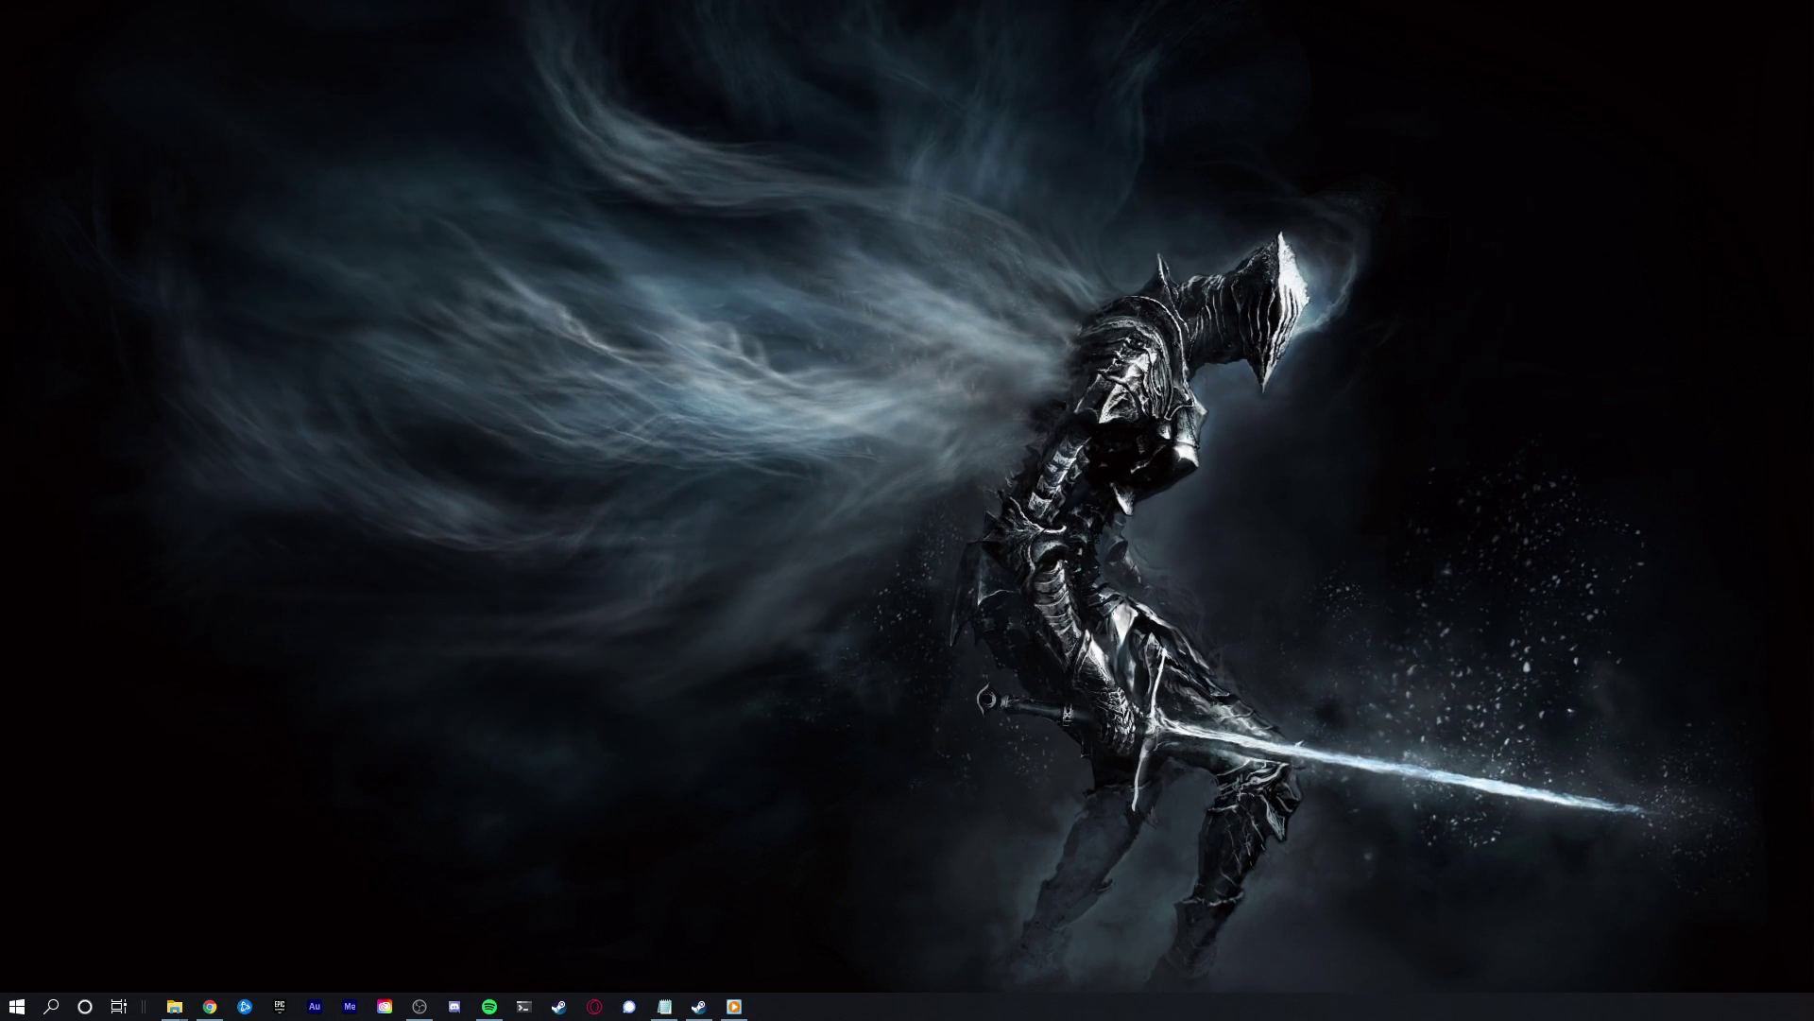